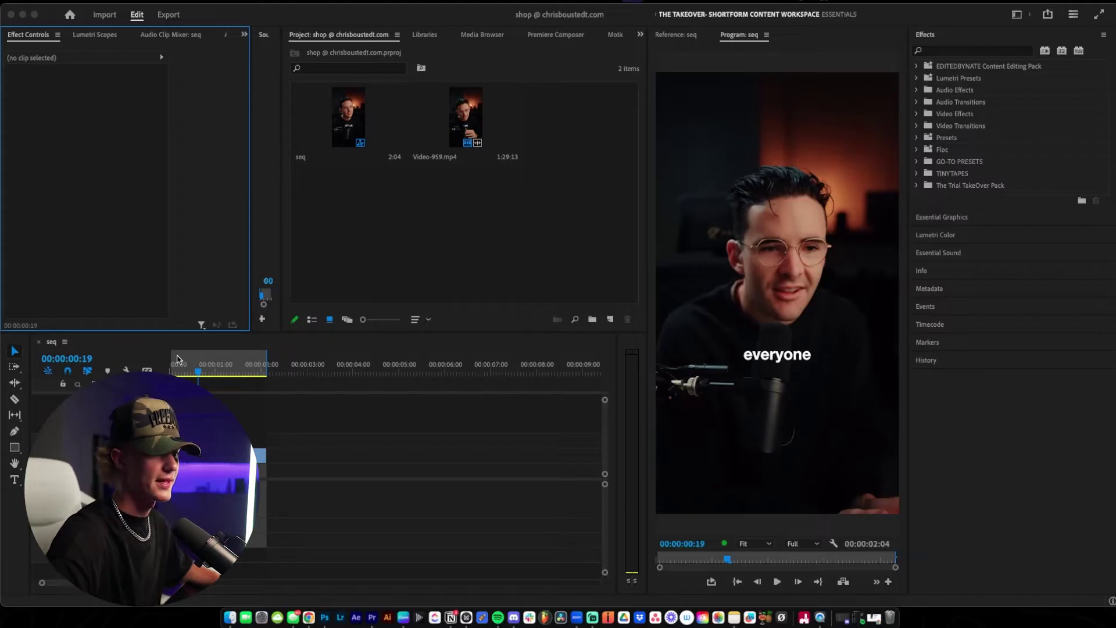
# Step: Play the sequence from its beginning to preview the talking-head clip with its original background
pyautogui.click(172, 368)
pyautogui.press('Home')
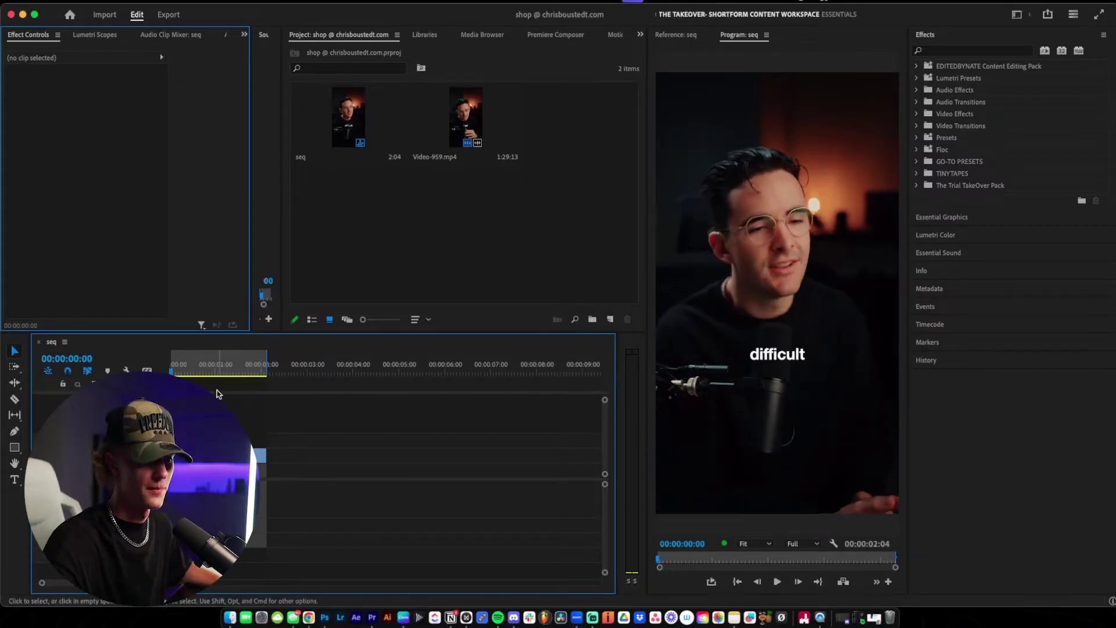
pyautogui.press('space')
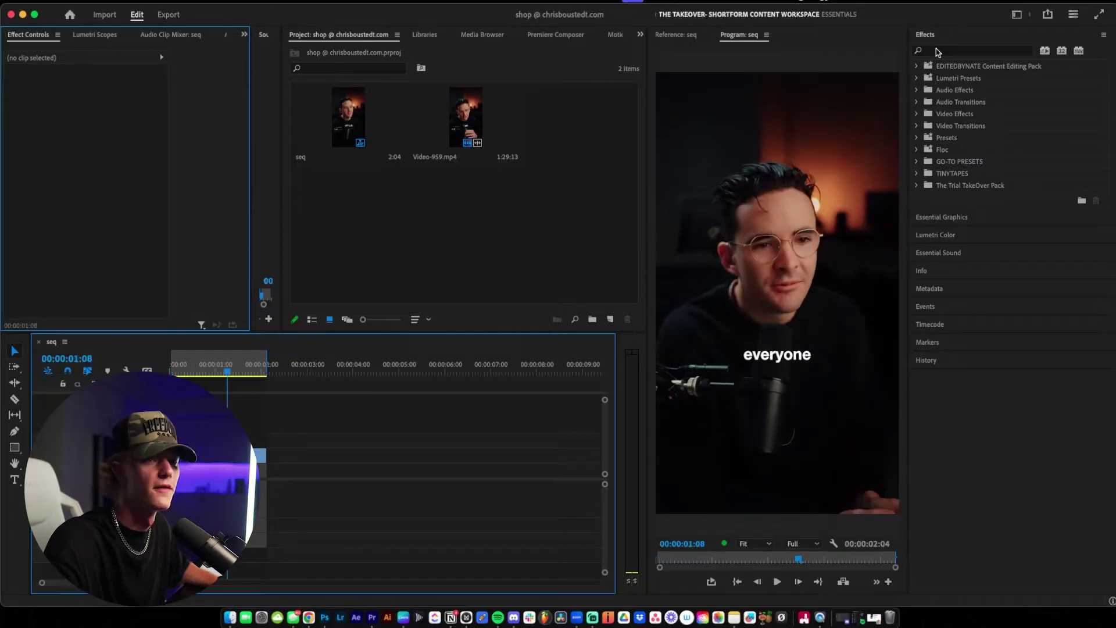
# Step: Find the Keyper video effect and apply it to the Video-959.mp4 clip in the sequence
pyautogui.click(937, 51)
pyautogui.write('keyper')
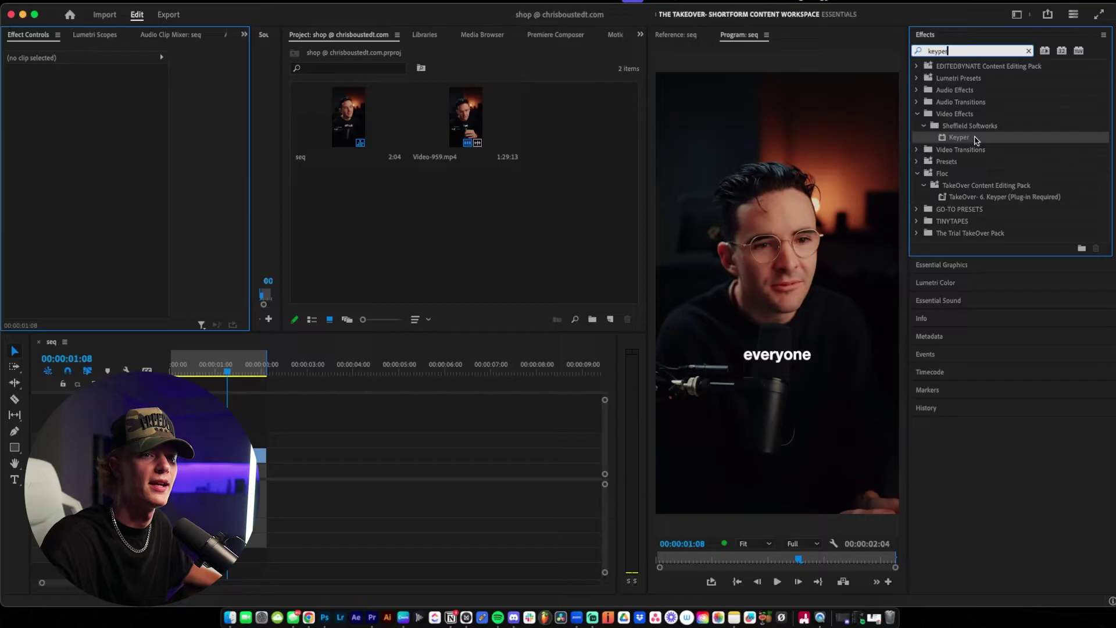
pyautogui.moveTo(977, 141); pyautogui.dragTo(259, 455)
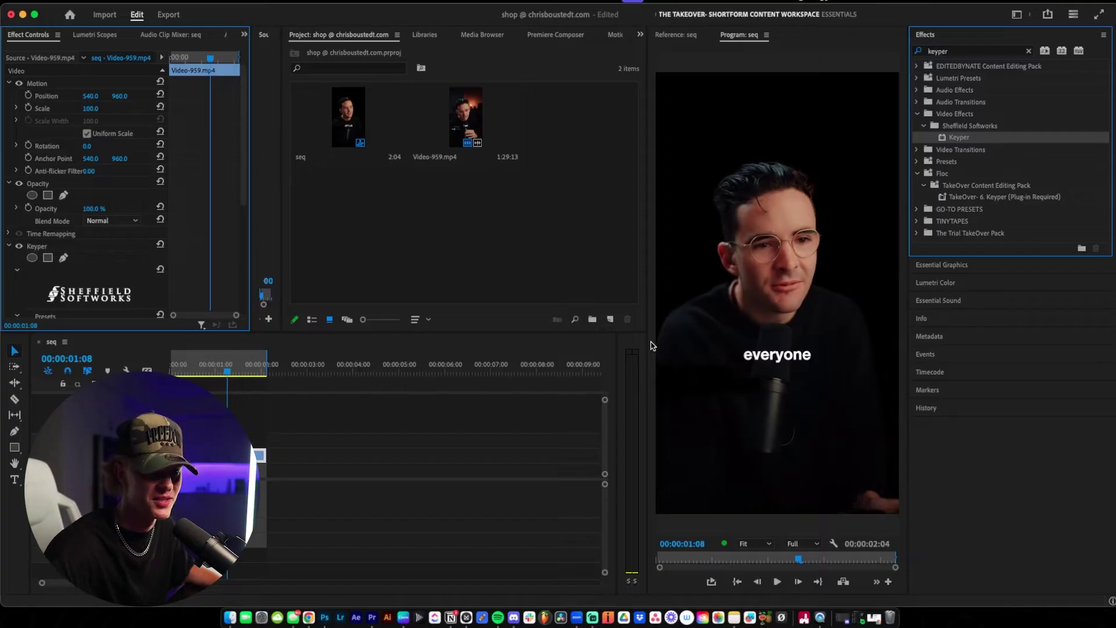
# Step: Play back the keyed clip to check how the background removal holds up in motion
pyautogui.click(343, 383)
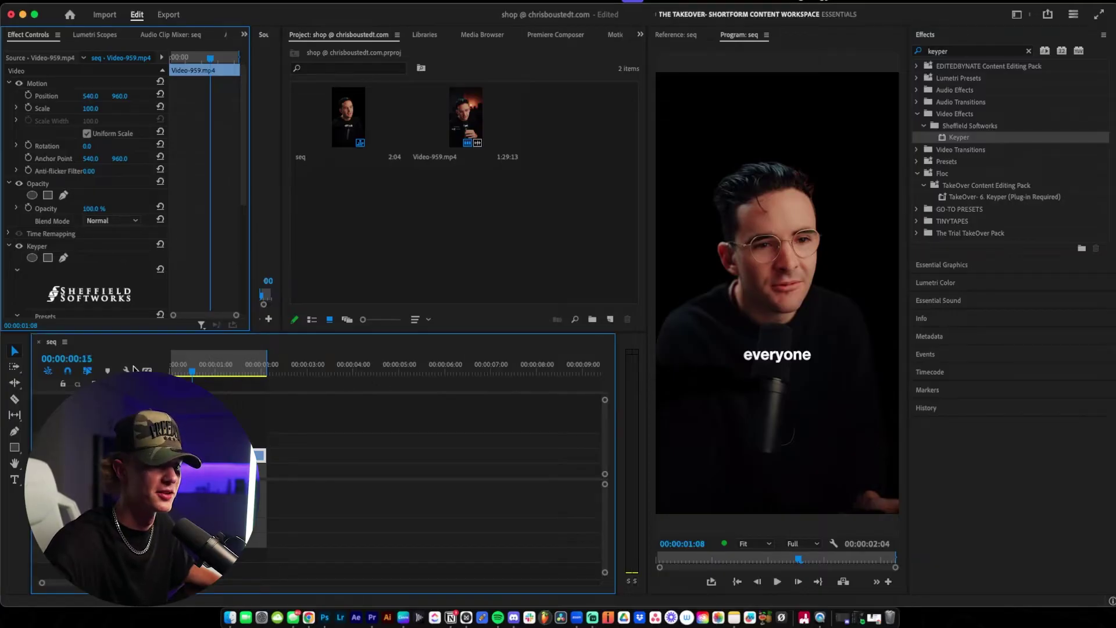
pyautogui.press('space')
pyautogui.click(232, 379)
pyautogui.press('space')
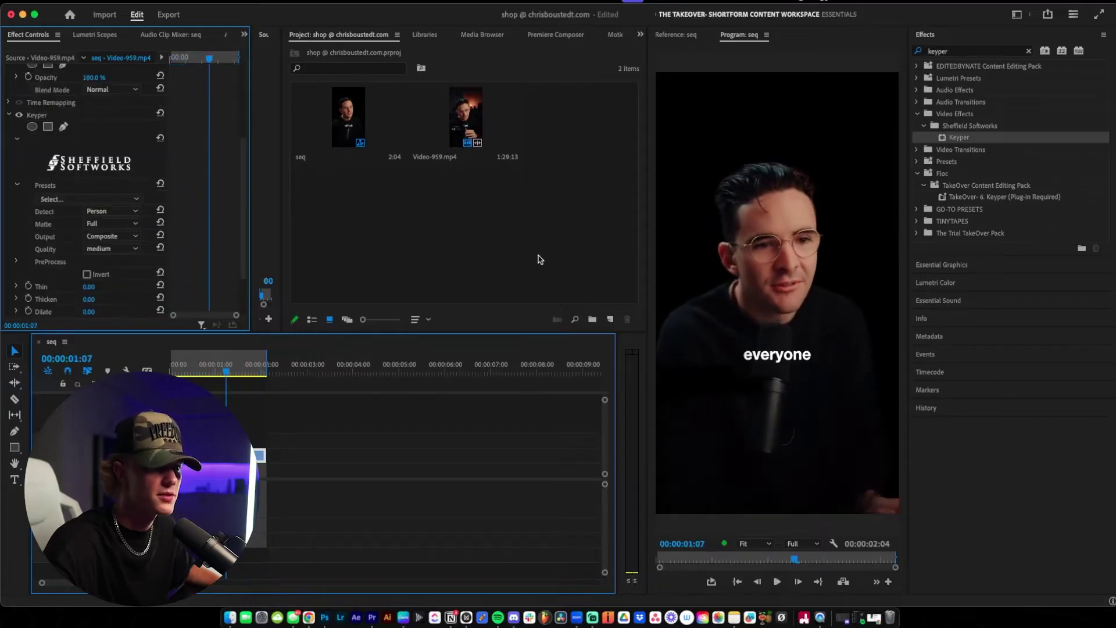
# Step: Create a bright red color matte in the project, keeping the default video settings and name
pyautogui.rightClick(541, 262)
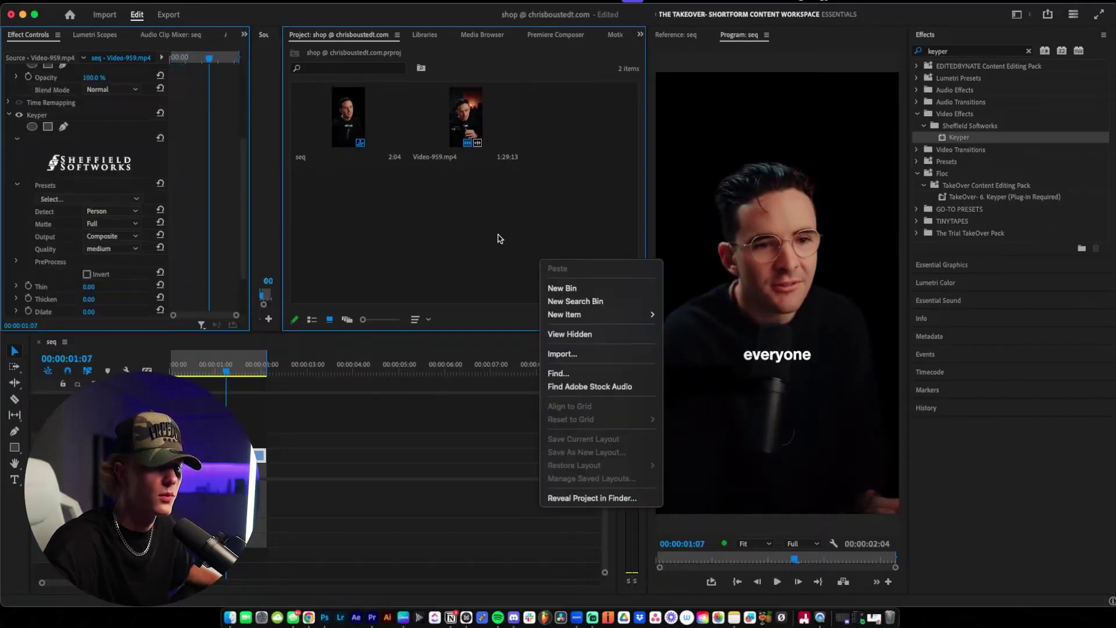
pyautogui.moveTo(617, 315)
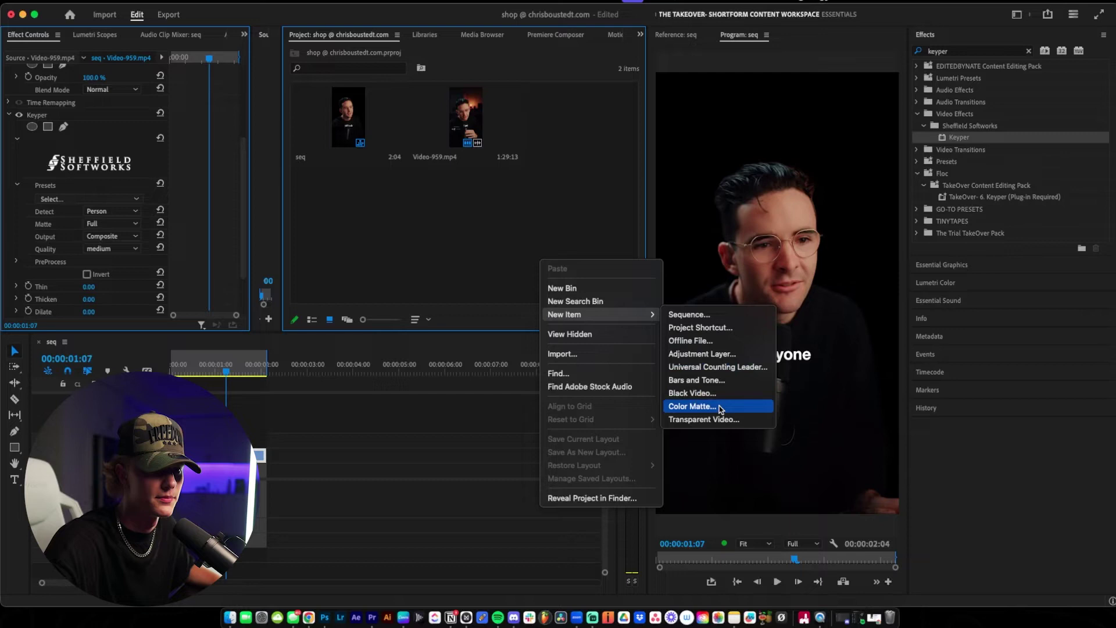
pyautogui.click(720, 407)
pyautogui.click(625, 359)
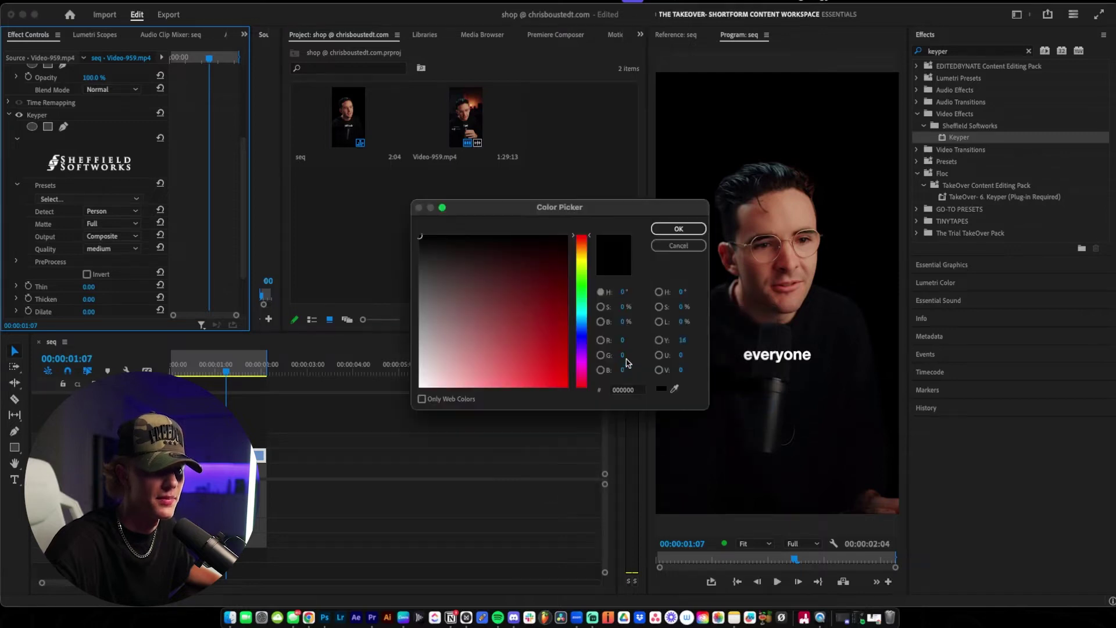
pyautogui.click(565, 321)
pyautogui.click(679, 229)
pyautogui.press('Return')
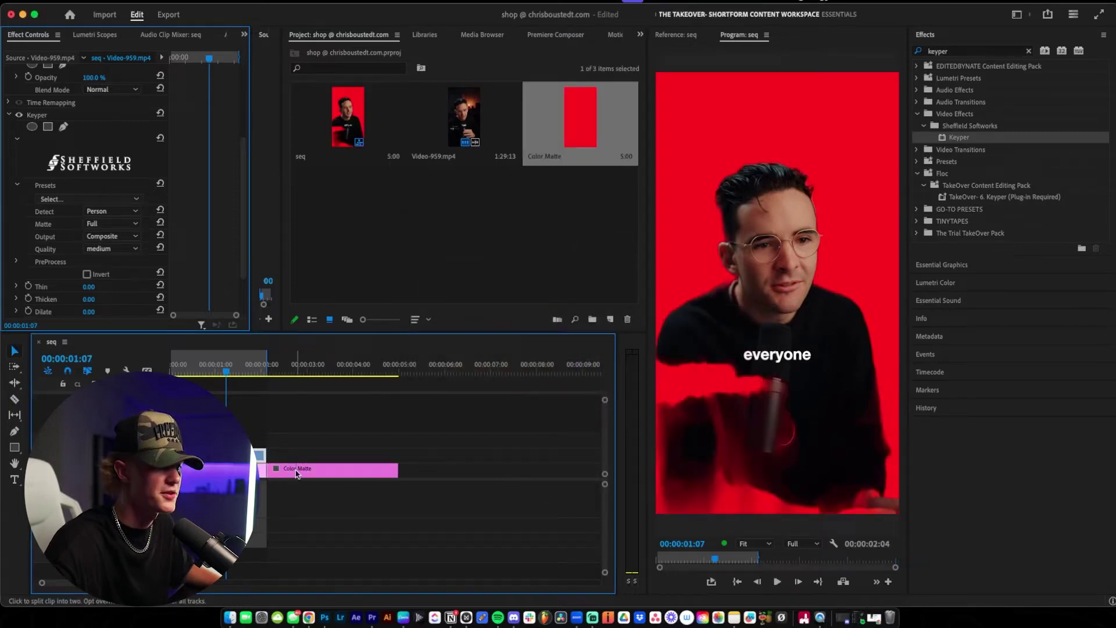
# Step: Place the red color matte beneath the keyed clip and remove the part extending past the clip's end
pyautogui.click(296, 473)
pyautogui.press('Delete')
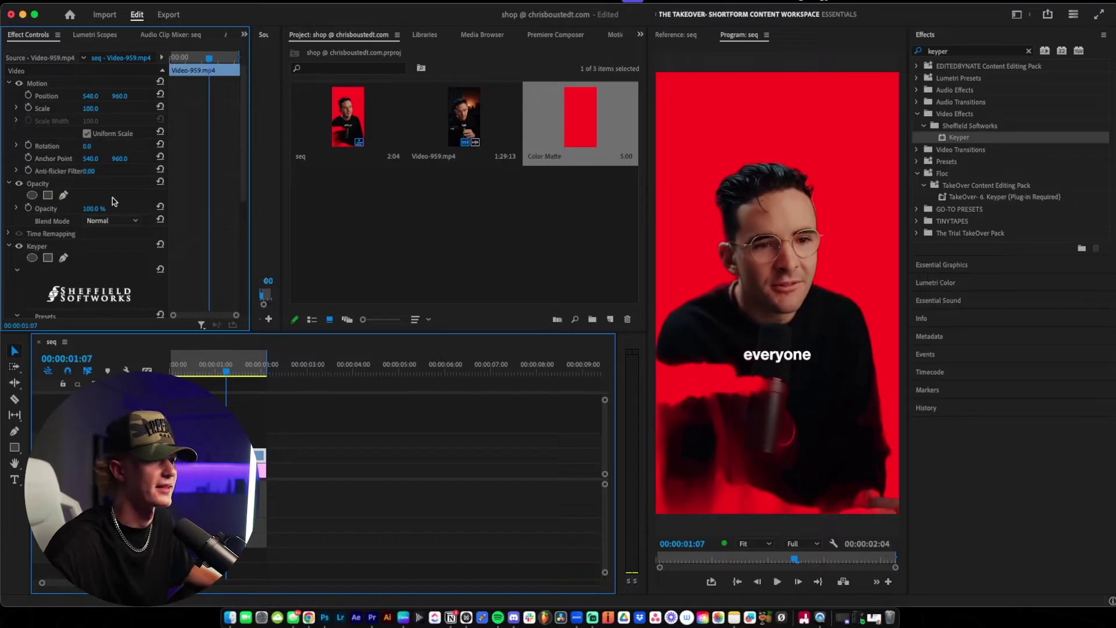
# Step: Set Keyper's Detect option to Subject for the video clip
pyautogui.scroll(-6, 216, 218)
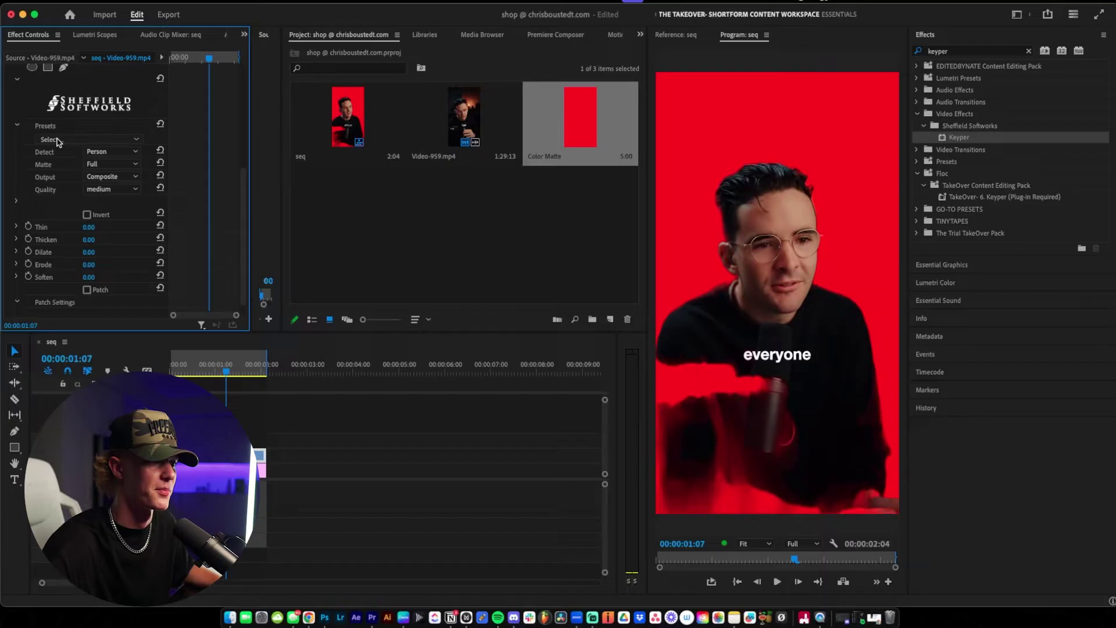
pyautogui.scroll(-1, 45, 267)
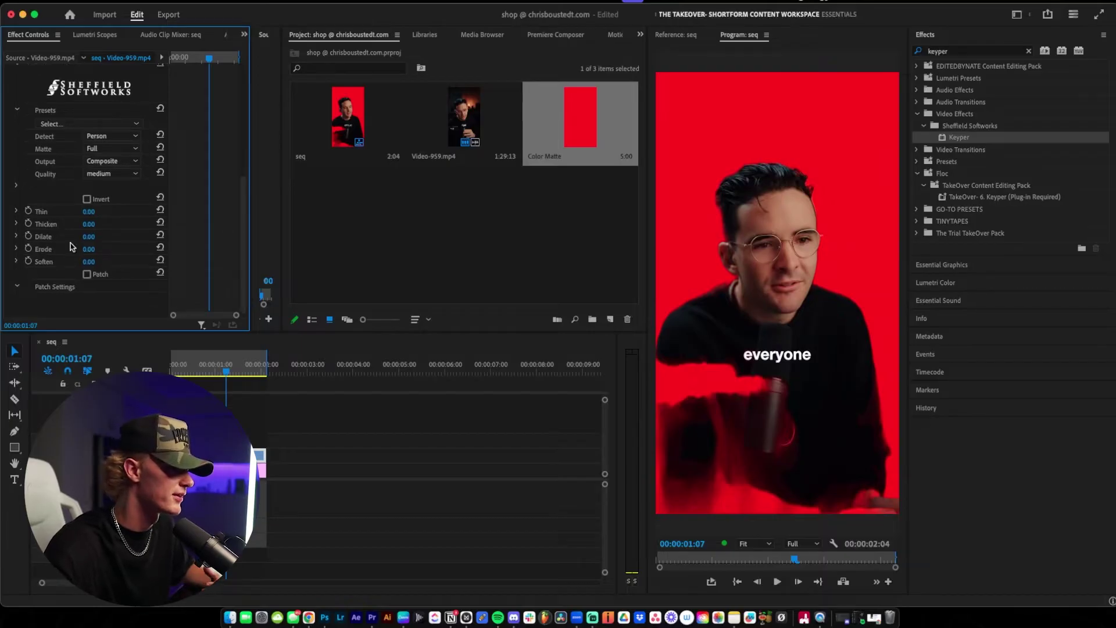
pyautogui.scroll(2, 58, 201)
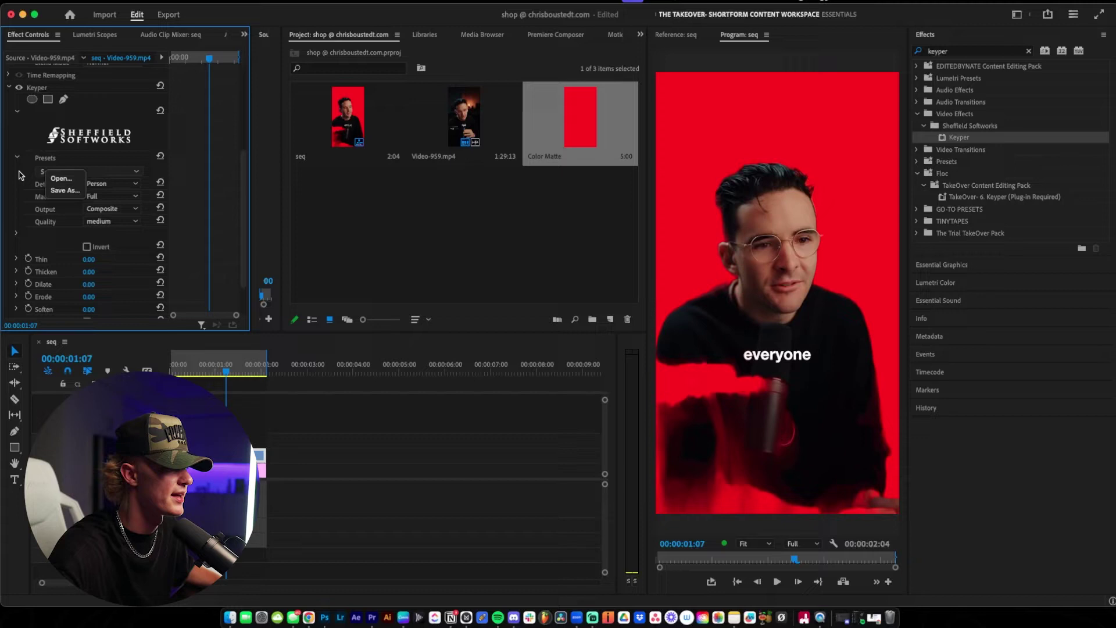
pyautogui.click(110, 183)
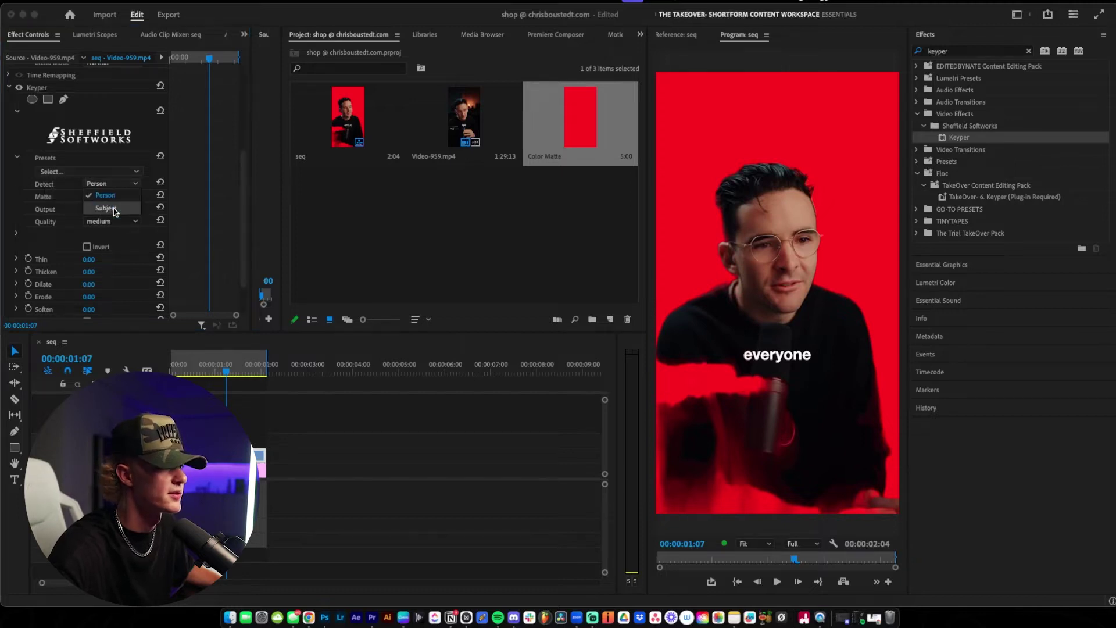
pyautogui.click(114, 211)
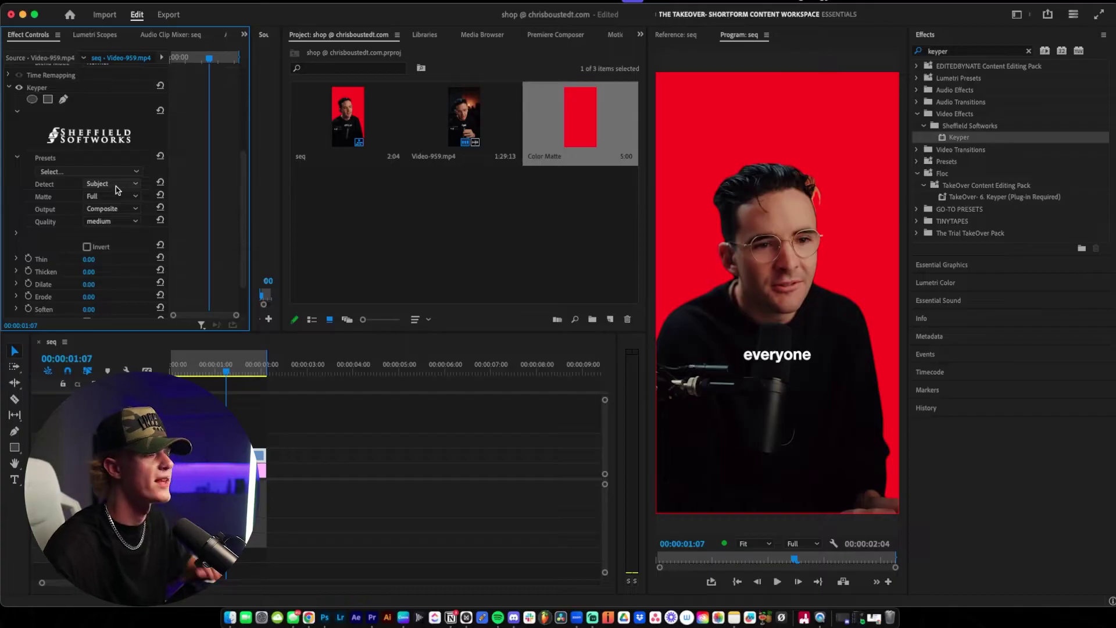
# Step: Switch Keyper's detection to Person and back to Subject to compare the two cutouts
pyautogui.click(118, 187)
pyautogui.click(122, 197)
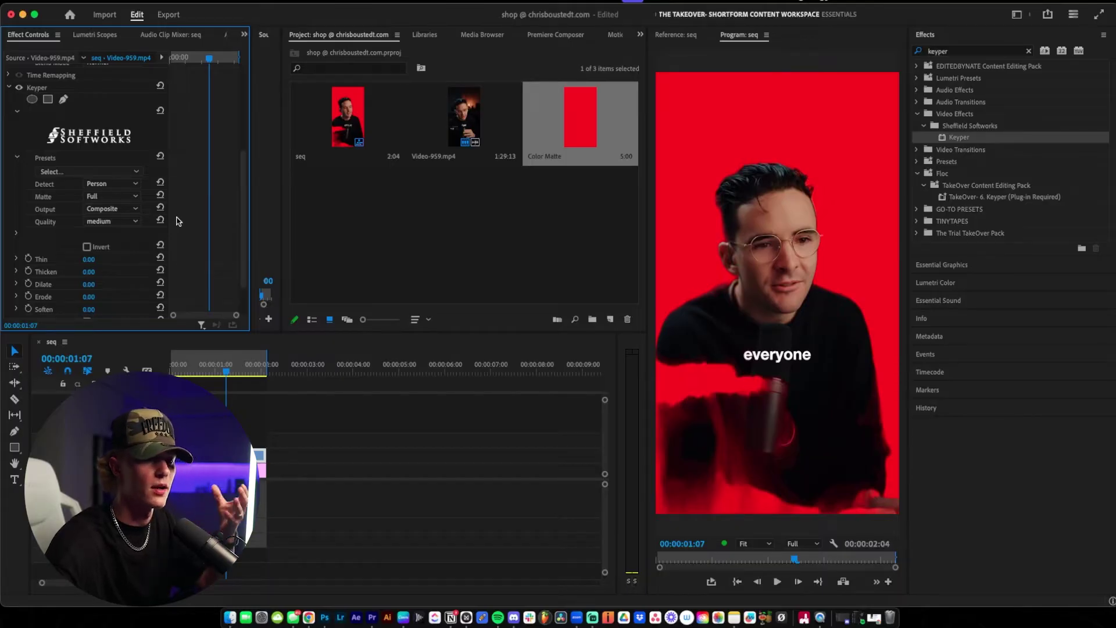
pyautogui.click(119, 183)
pyautogui.click(118, 206)
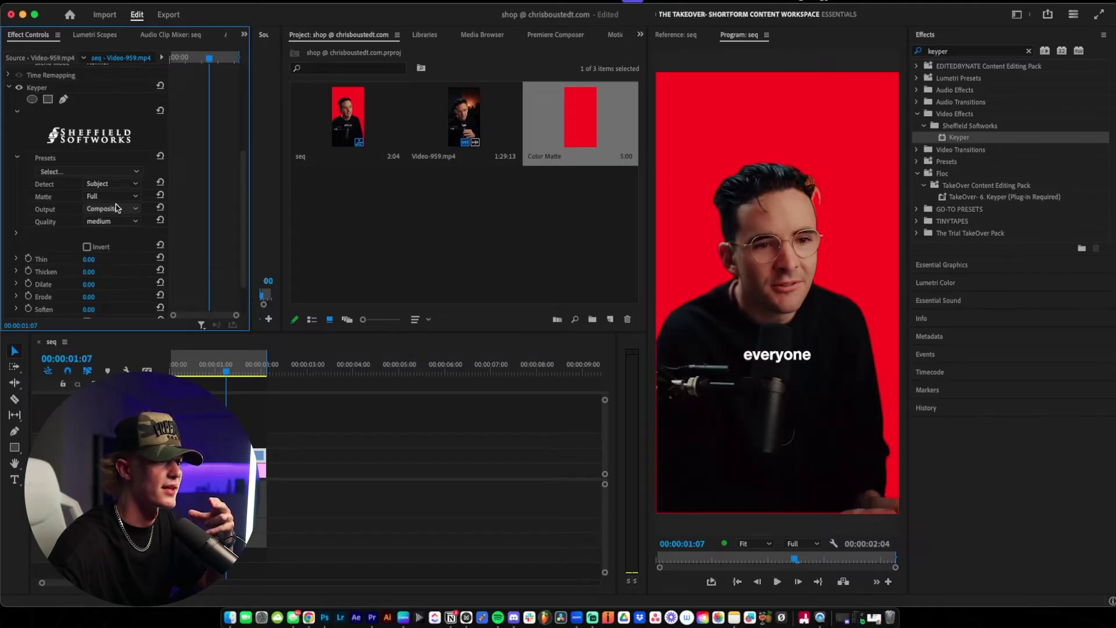
# Step: Set Keyper's Quality to high and play back the sequence to check the cutout against the red matte
pyautogui.click(132, 223)
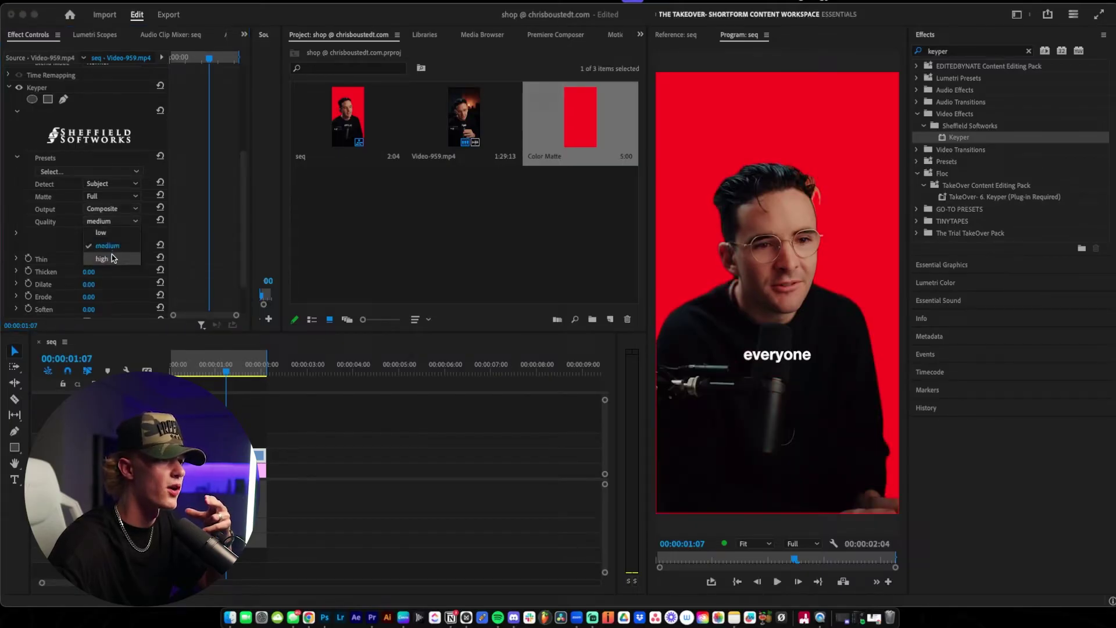
pyautogui.click(112, 259)
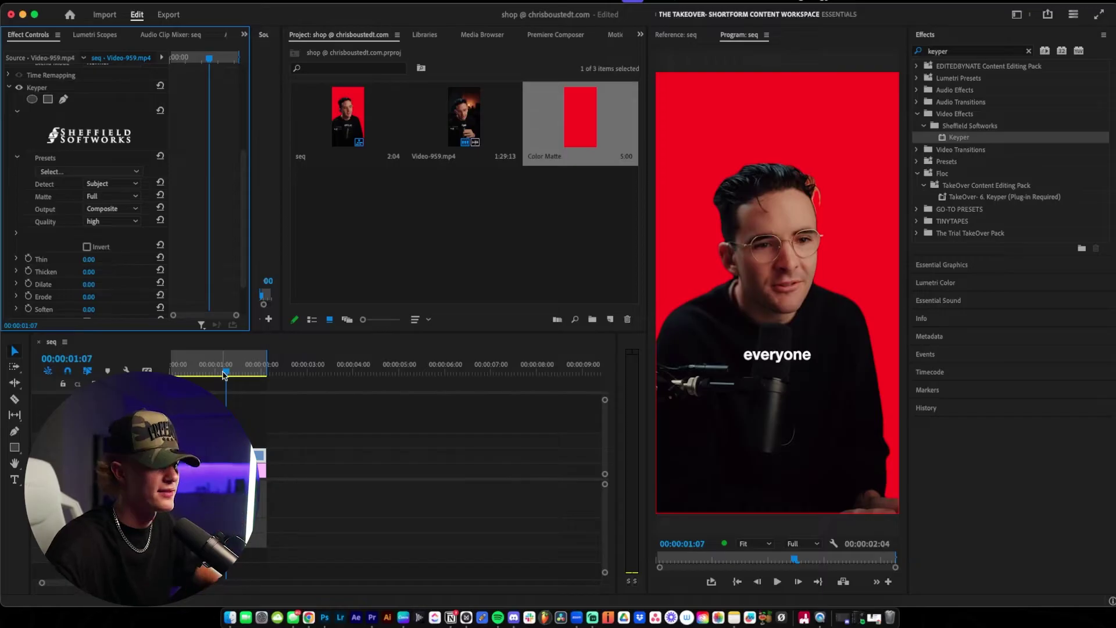
pyautogui.click(242, 403)
pyautogui.press('space')
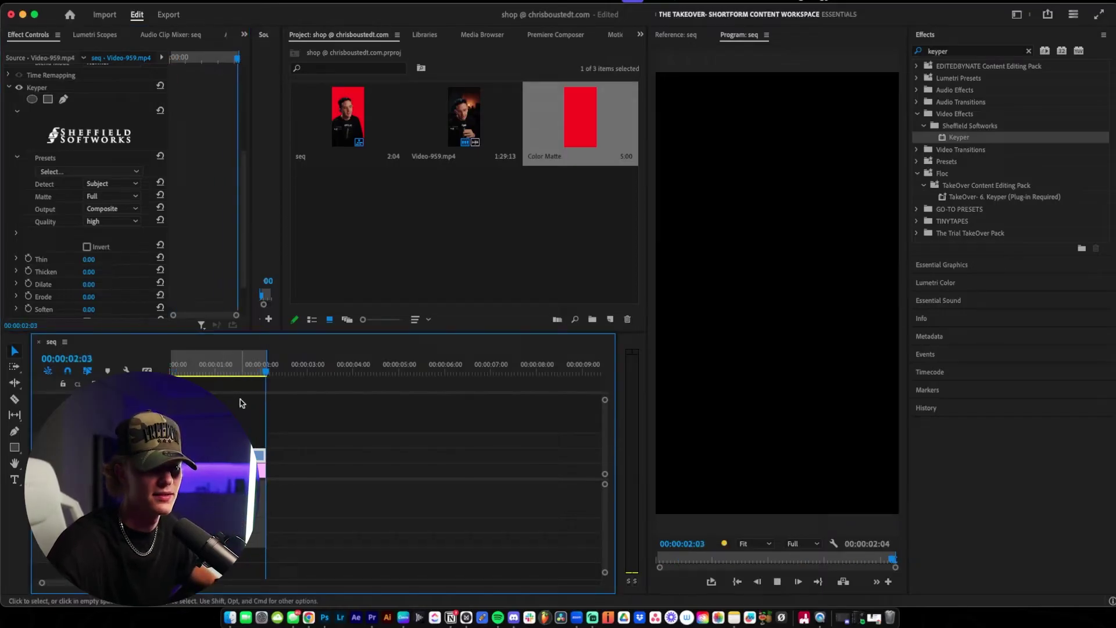
pyautogui.press('space')
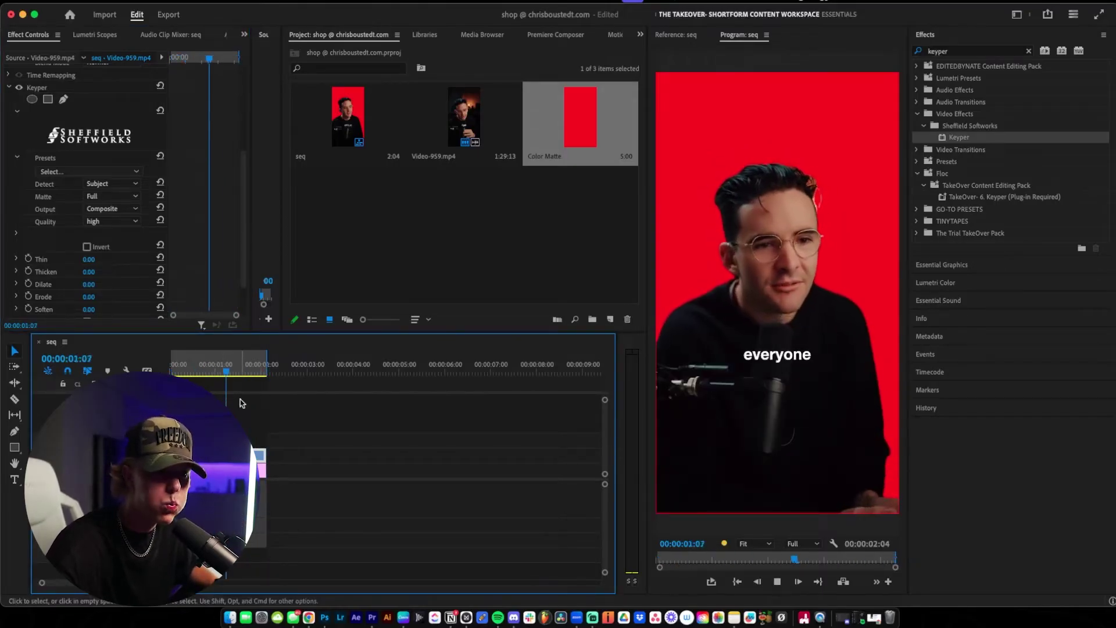
pyautogui.press('space')
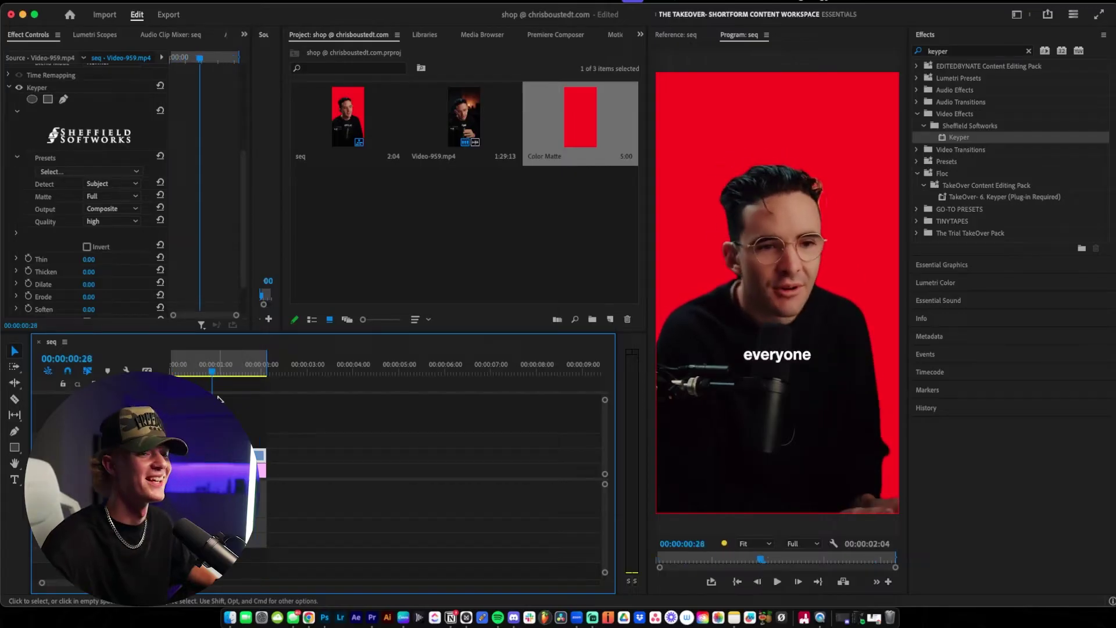
# Step: Try Keyper's Patch option in Add mode, showing the patch and enlarging its size to 100%
pyautogui.scroll(-2, 131, 244)
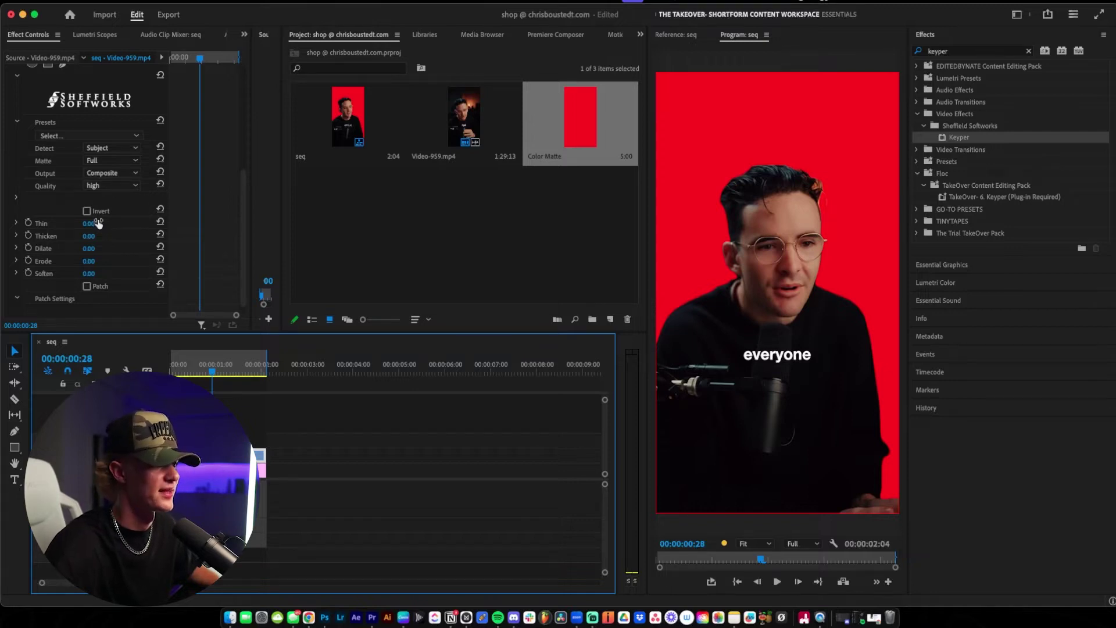
pyautogui.click(87, 286)
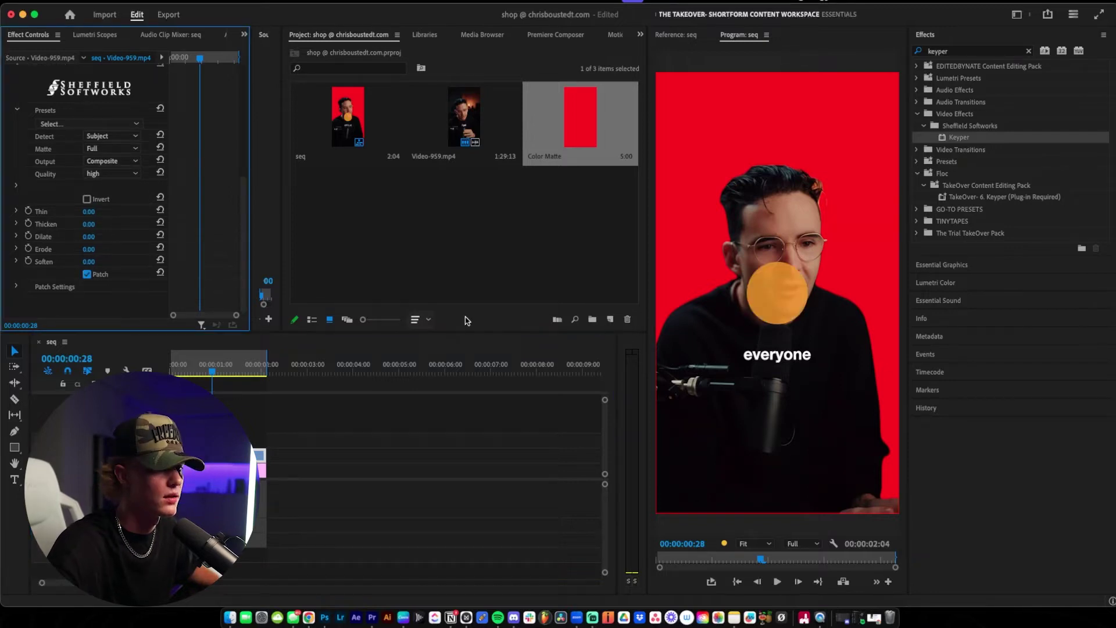
pyautogui.click(780, 288)
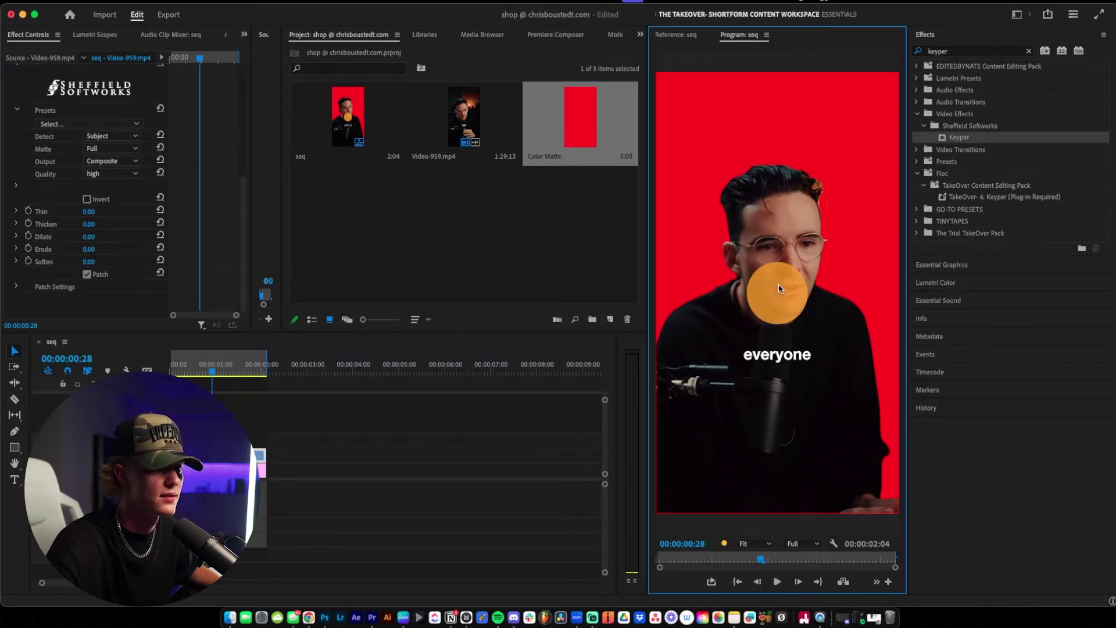
pyautogui.click(90, 284)
pyautogui.scroll(-3, 99, 228)
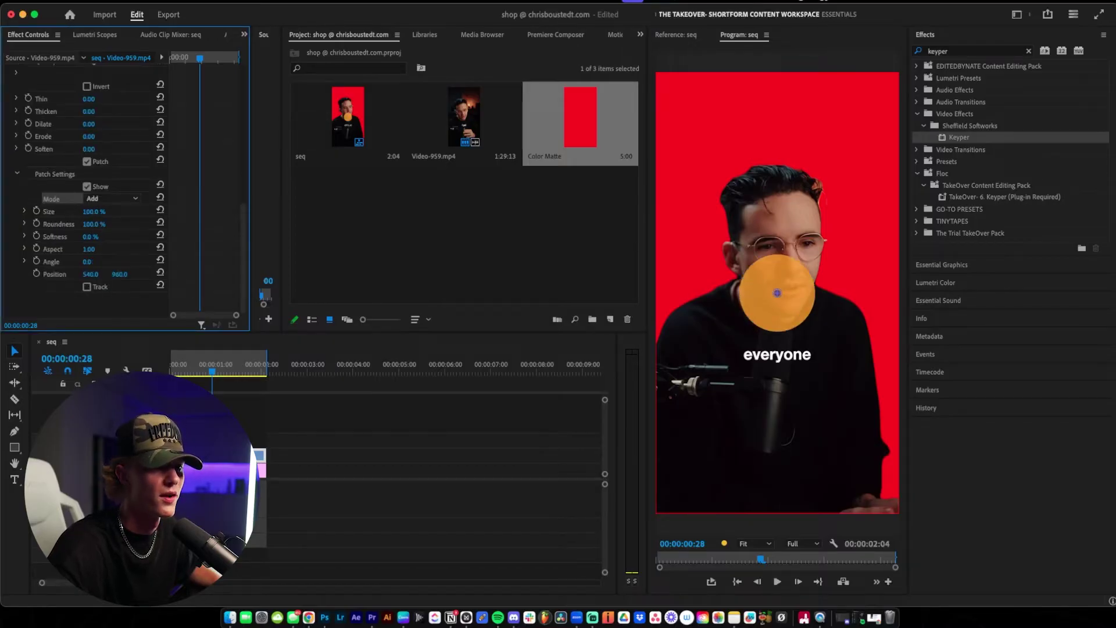
# Step: Undo the Keyper patch changes and collapse the patch settings
pyautogui.press('super+z')
pyautogui.press('super+z')
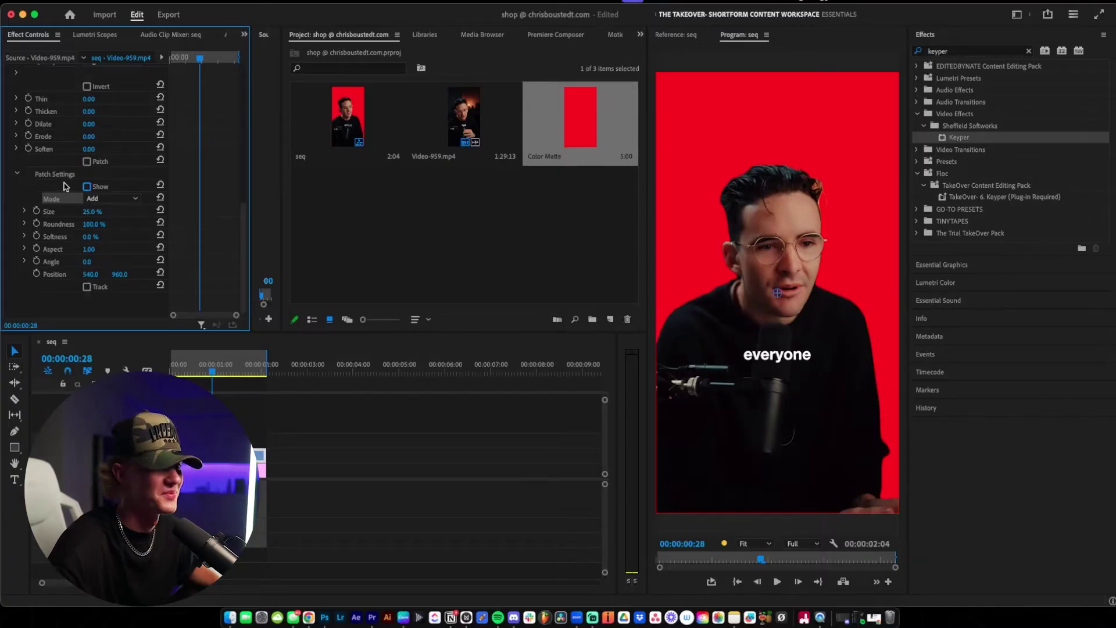
pyautogui.scroll(2, 63, 186)
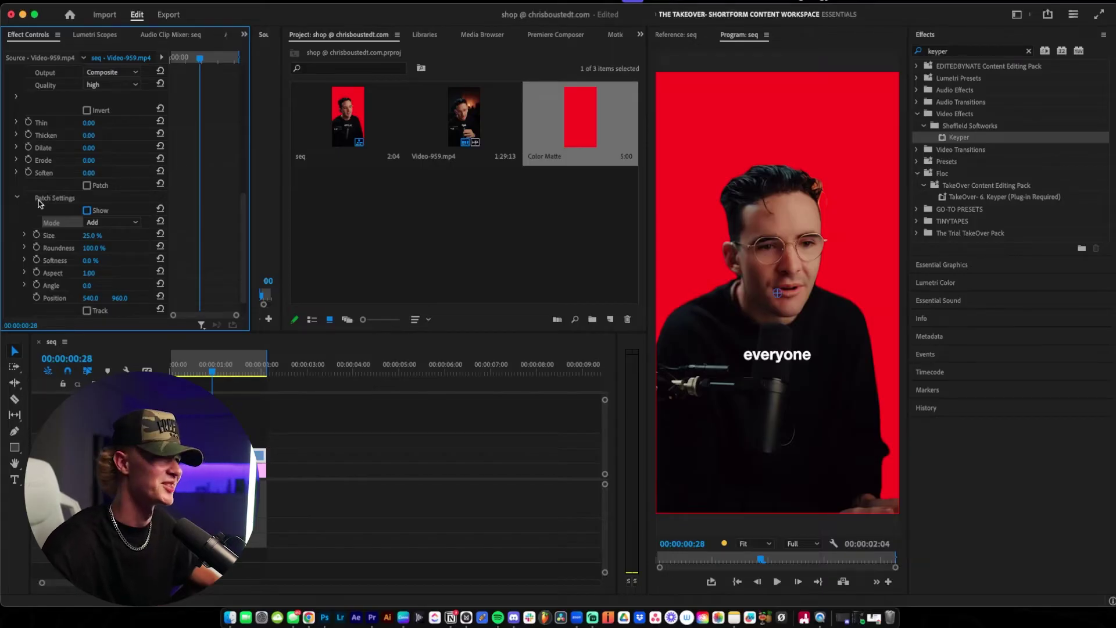
pyautogui.click(16, 200)
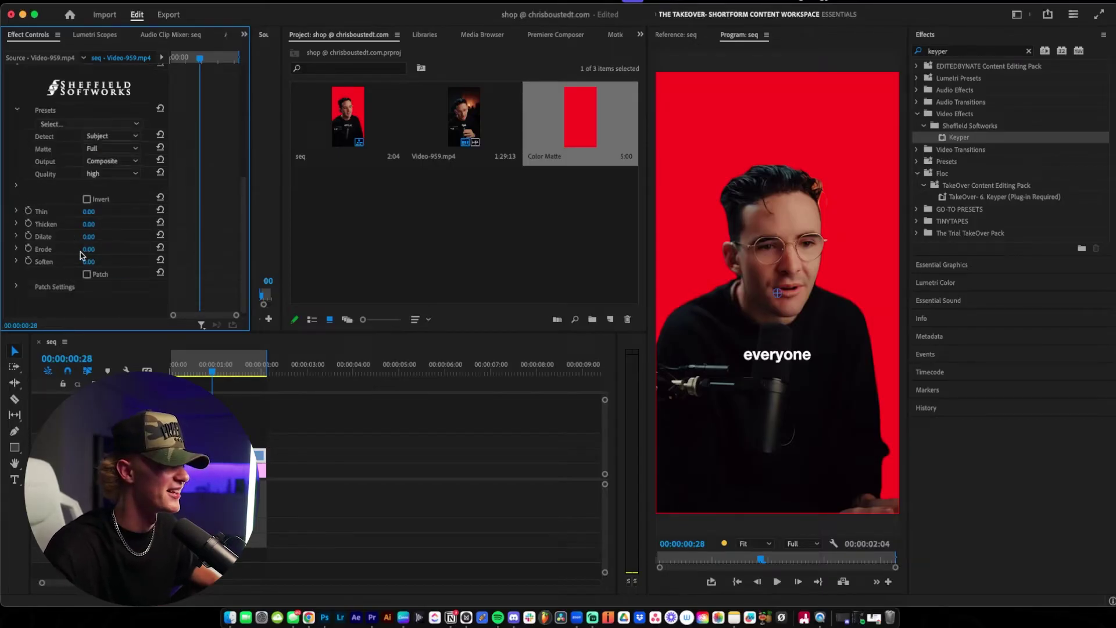
# Step: Set Keyper's Detect option back to Person
pyautogui.click(97, 136)
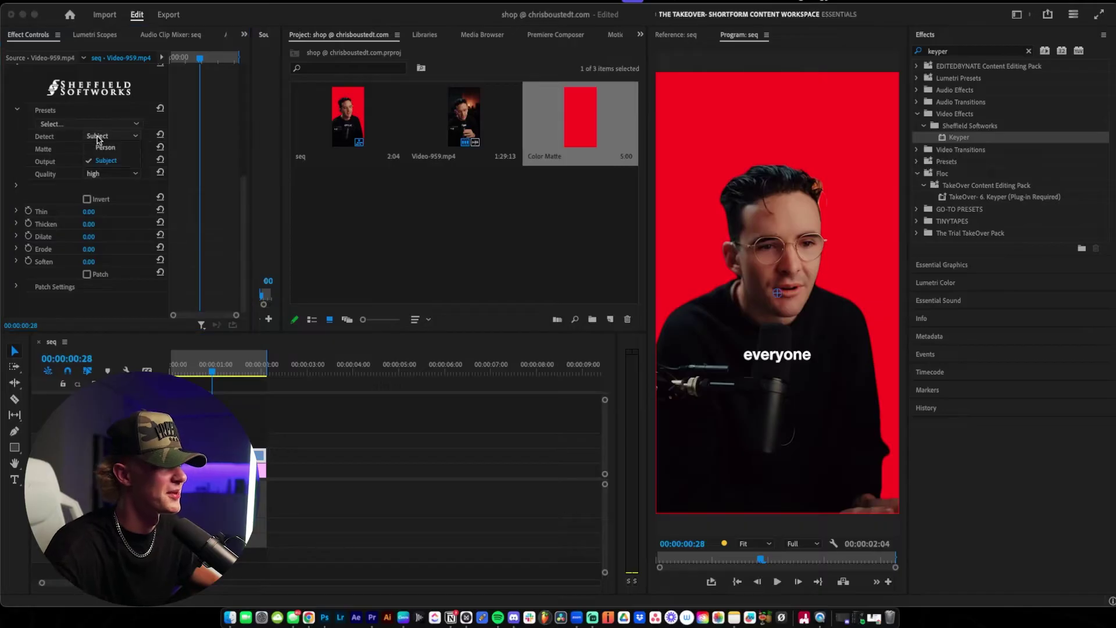
pyautogui.click(97, 138)
pyautogui.click(102, 138)
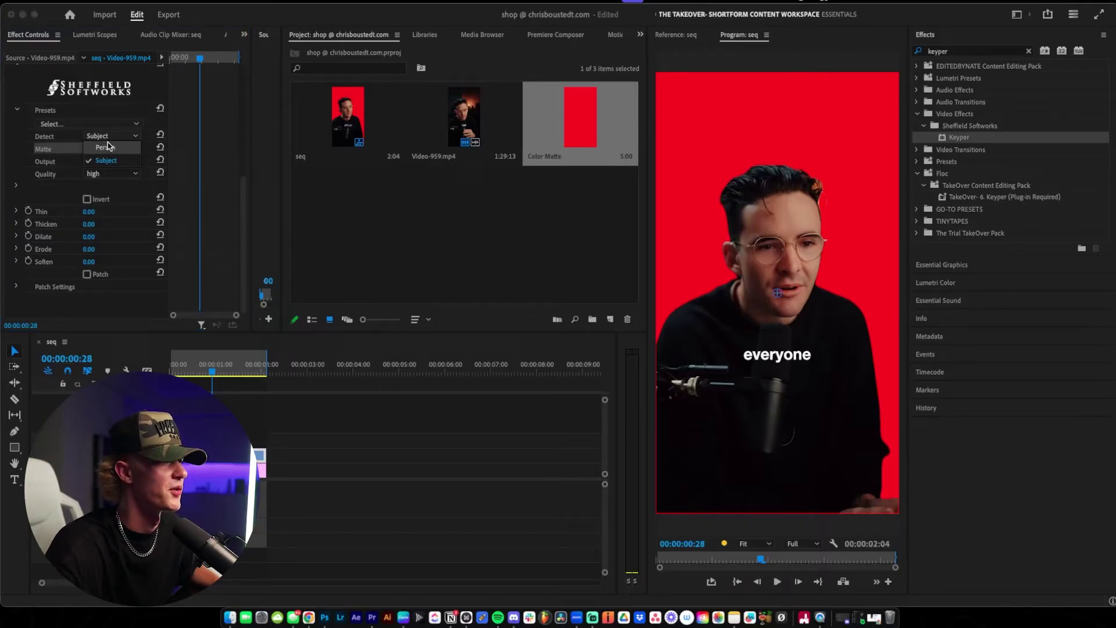
pyautogui.click(112, 148)
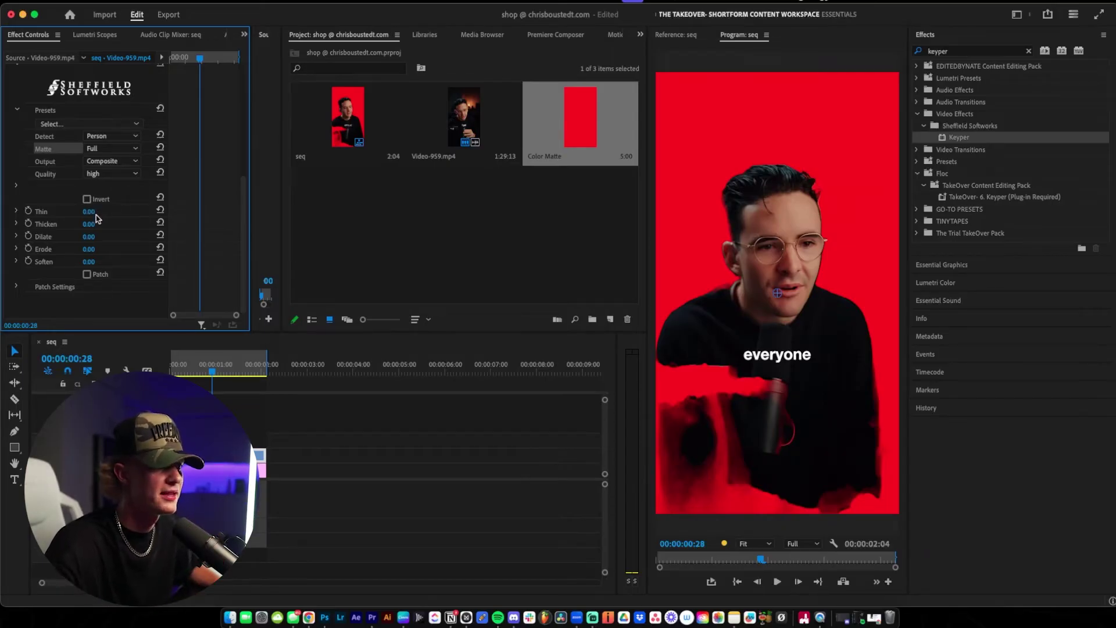
# Step: Set Keyper's Thin value to 25 to tighten the edges of the person matte
pyautogui.moveTo(96, 212); pyautogui.dragTo(88, 212)
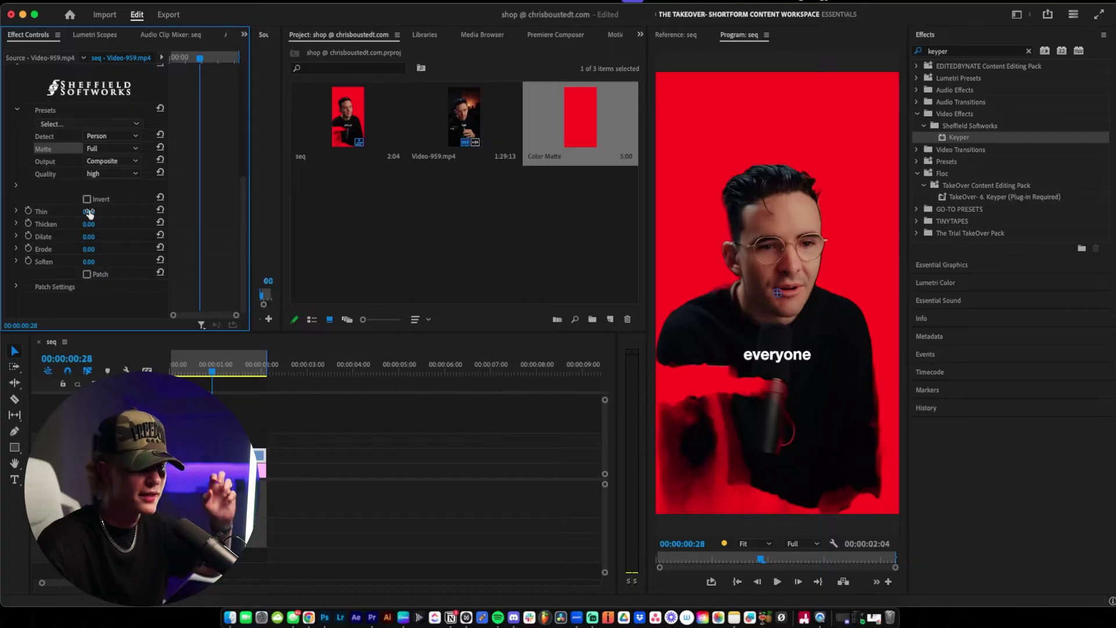
pyautogui.moveTo(89, 213); pyautogui.dragTo(104, 212)
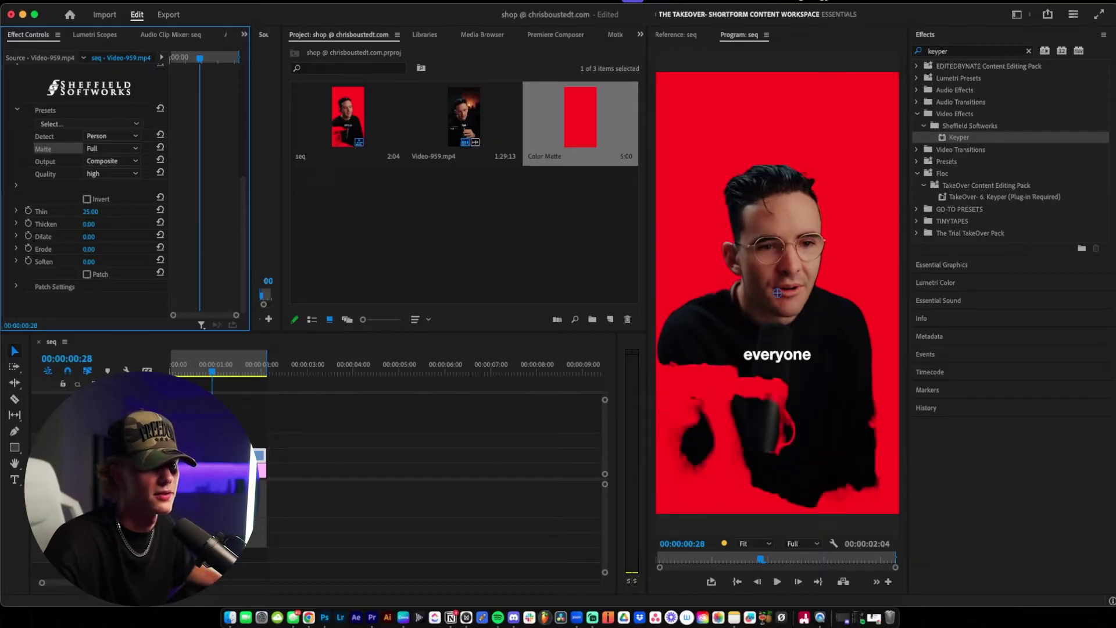
# Step: Set Keyper's Thin value back to 0, and try a Dilate value of 10 before undoing it
pyautogui.moveTo(95, 213)
pyautogui.mouseDown()
pyautogui.moveTo(96, 224)
pyautogui.moveTo(114, 224)
pyautogui.mouseUp()
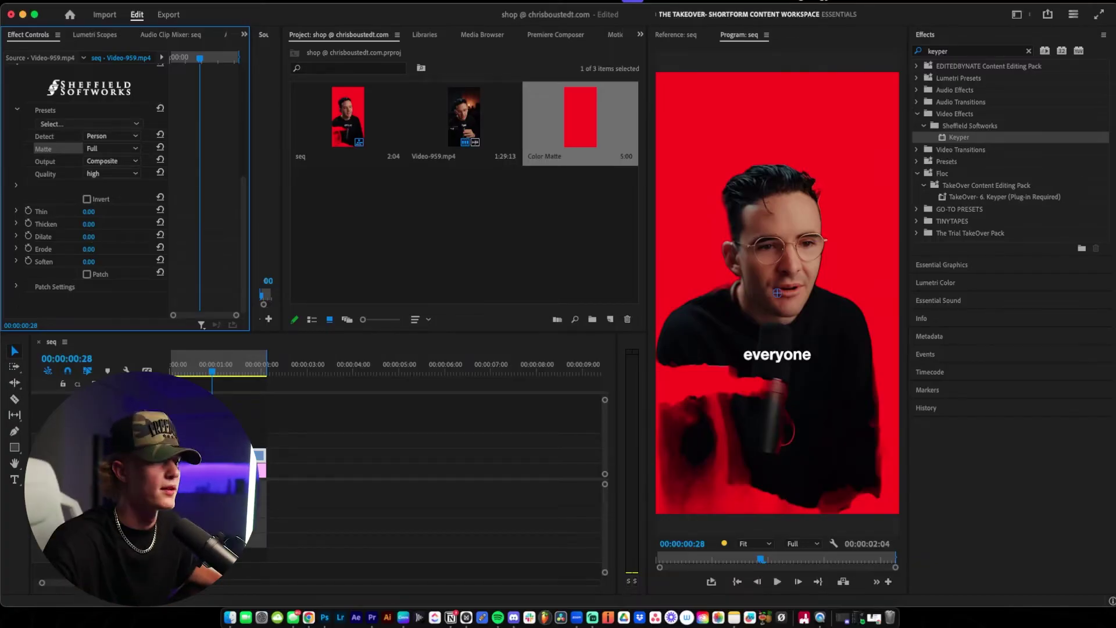
pyautogui.moveTo(90, 237); pyautogui.dragTo(146, 237)
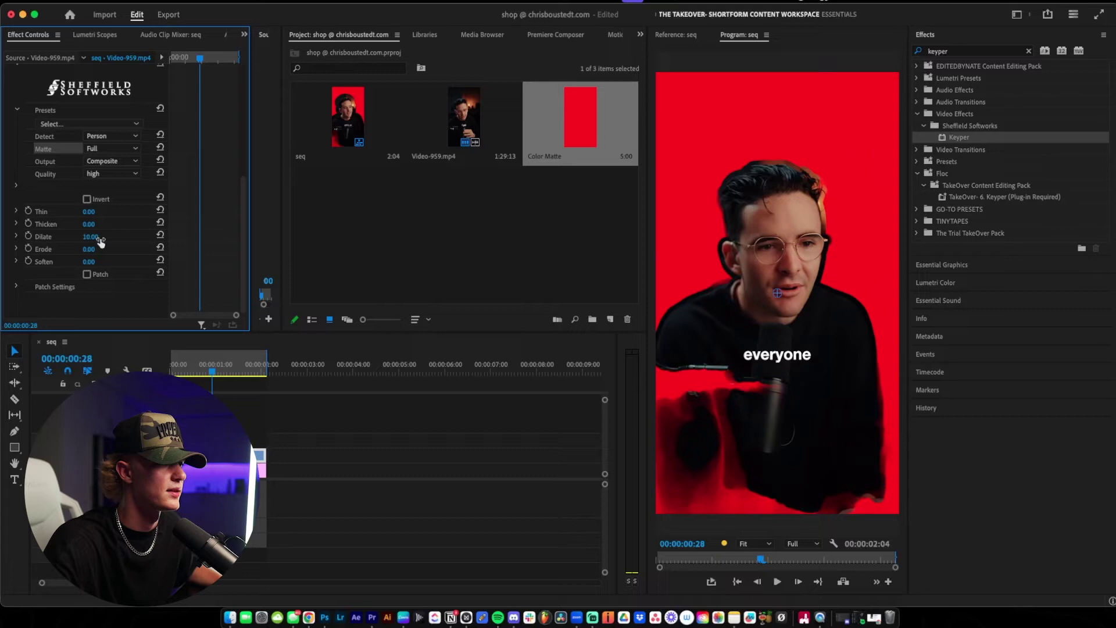
pyautogui.press('super+z')
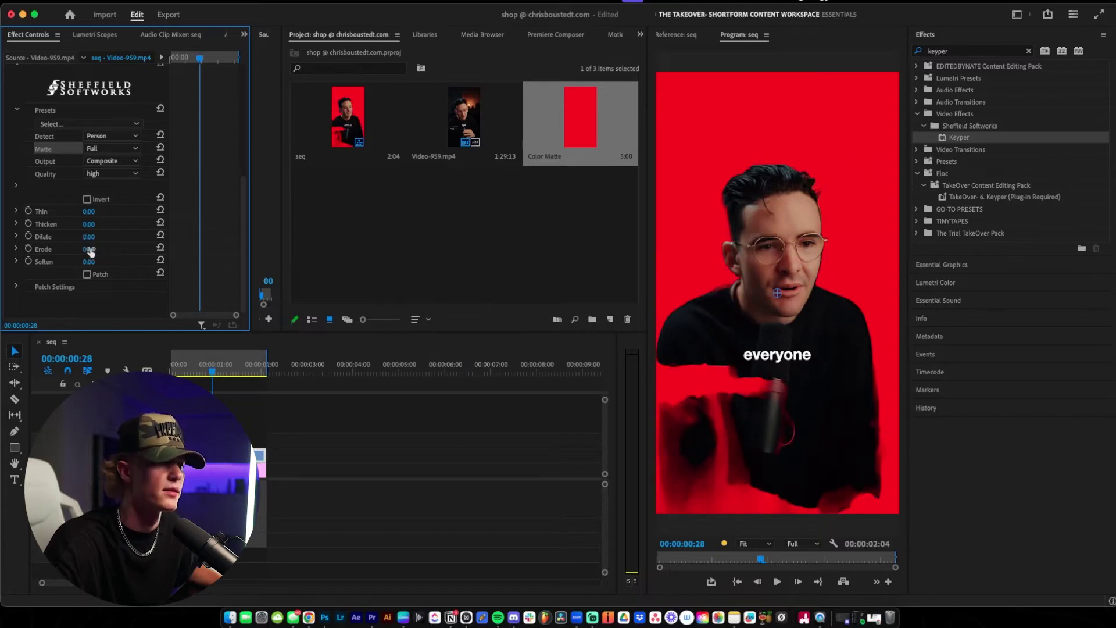
# Step: Set Keyper's Soften value to 1.10 to soften the matte edges
pyautogui.moveTo(89, 248)
pyautogui.mouseDown()
pyautogui.moveTo(97, 261)
pyautogui.moveTo(81, 262)
pyautogui.mouseUp()
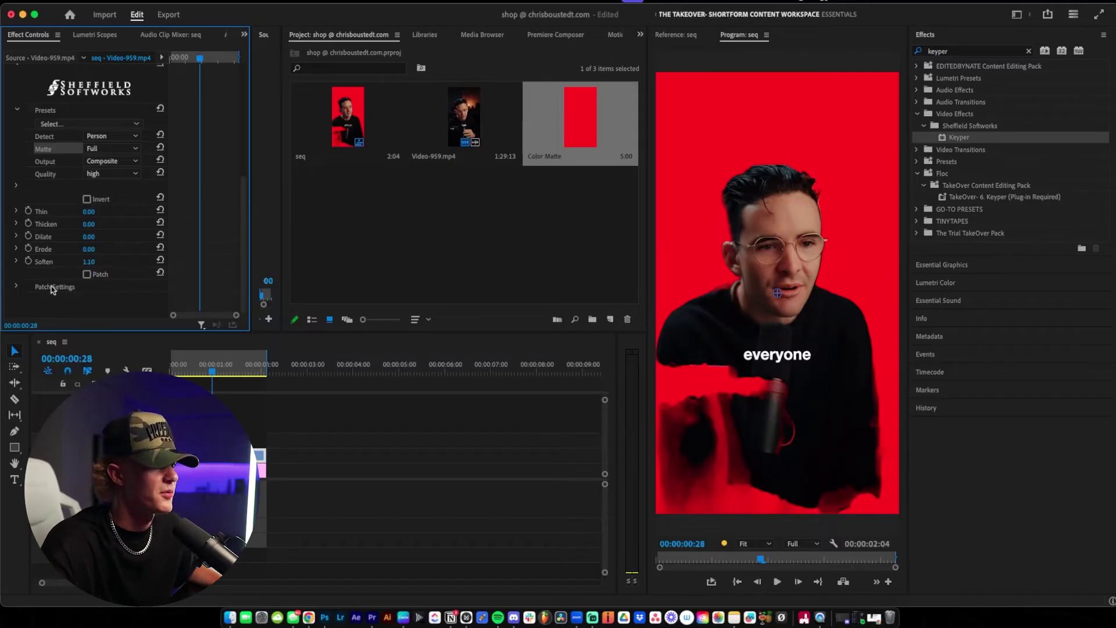
pyautogui.scroll(5, 114, 279)
pyautogui.scroll(-5, 119, 276)
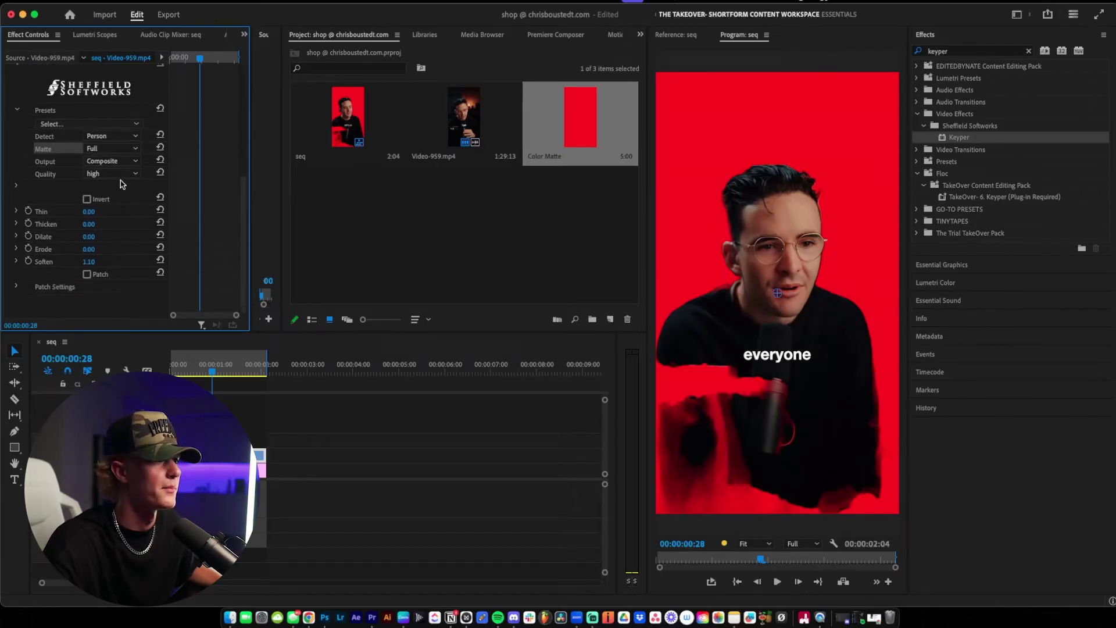
# Step: Switch Keyper's Detect option to Subject and play the sequence from the start to check the cutout
pyautogui.click(113, 136)
pyautogui.click(116, 161)
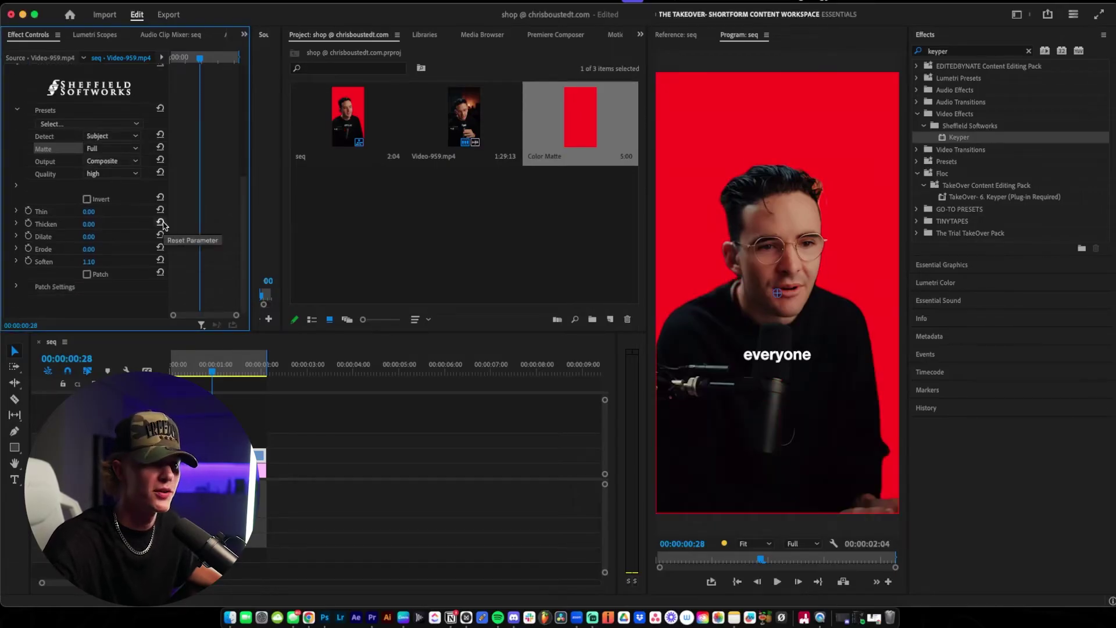
pyautogui.moveTo(192, 374); pyautogui.dragTo(168, 371)
pyautogui.press('space')
pyautogui.press('space')
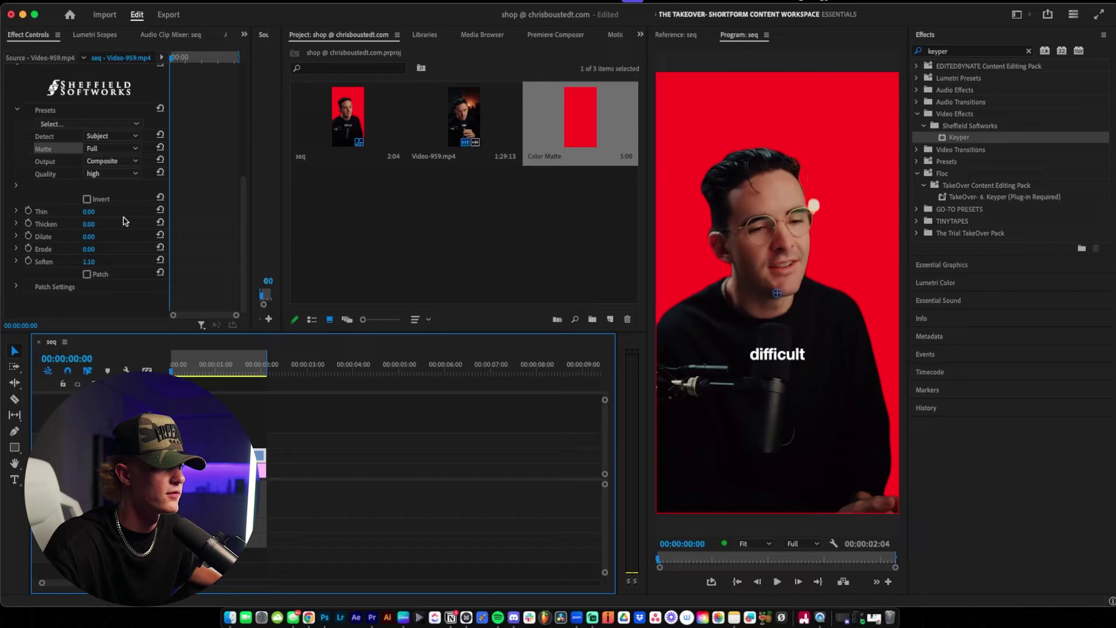
pyautogui.moveTo(90, 212)
pyautogui.mouseDown()
pyautogui.moveTo(106, 212)
pyautogui.moveTo(90, 212)
pyautogui.mouseUp()
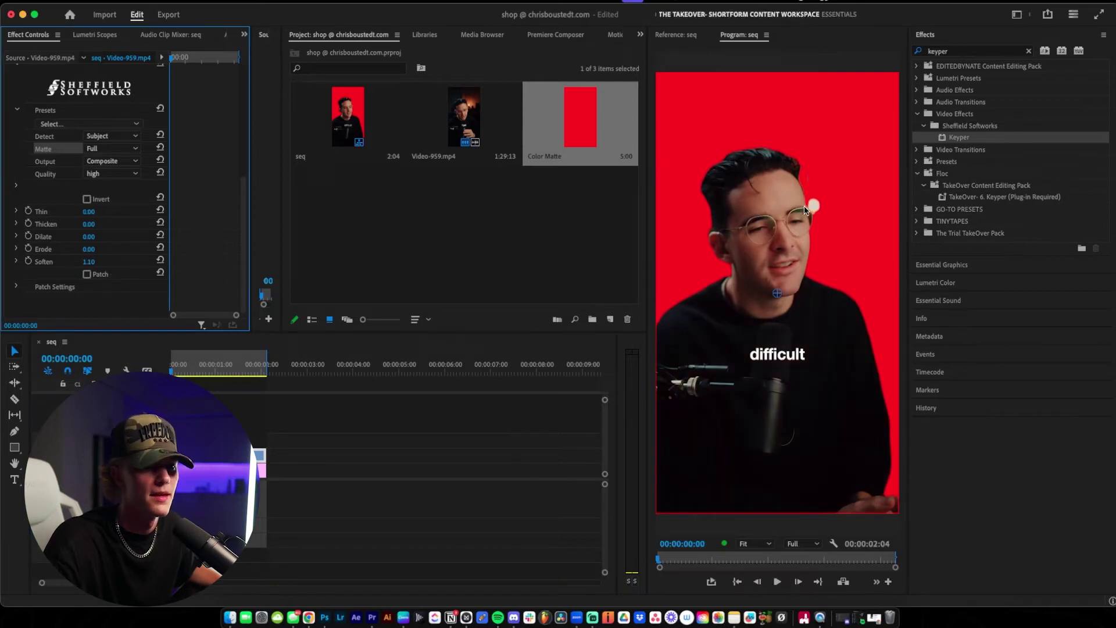
pyautogui.press('space')
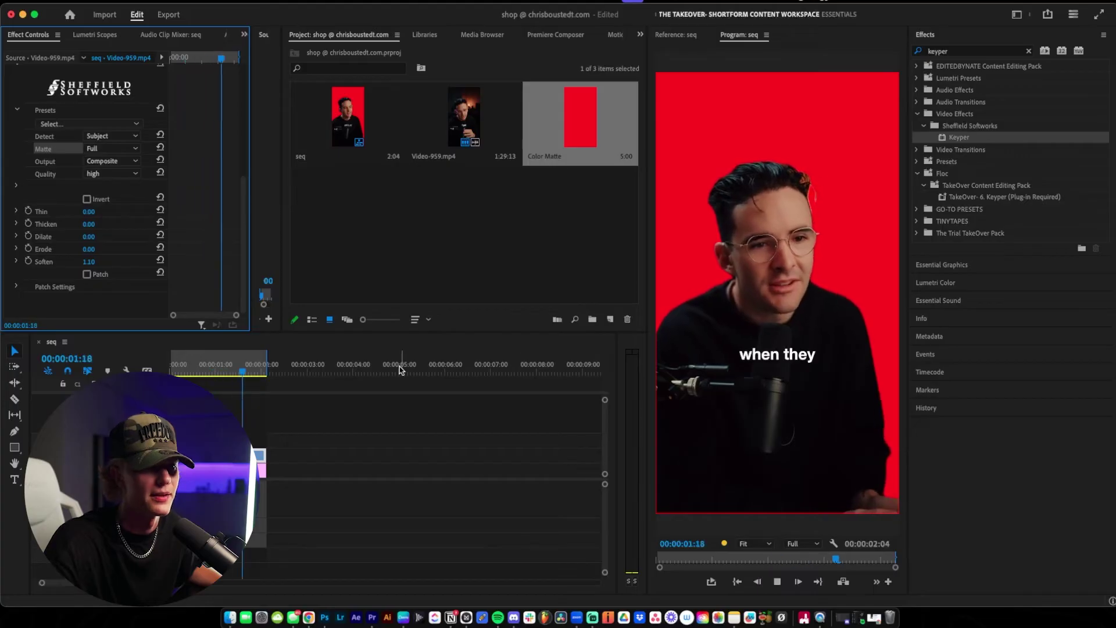
pyautogui.click(211, 384)
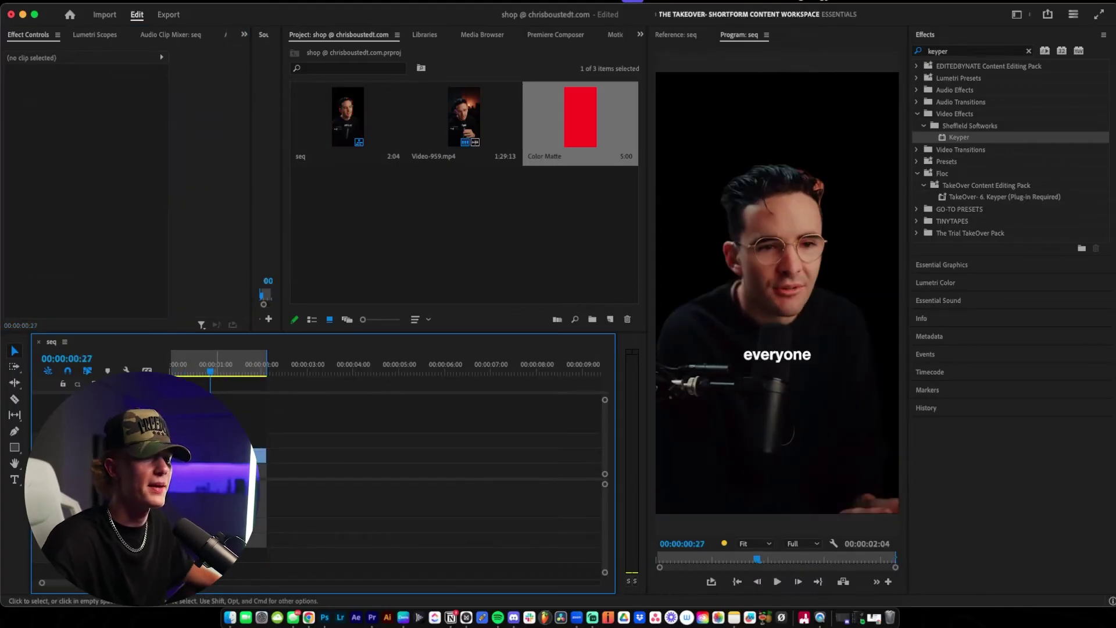
# Step: Duplicate the keyed clip onto a higher video track and delete the Keyper effect from the lower copy
pyautogui.click(219, 455)
pyautogui.moveTo(228, 455); pyautogui.dragTo(231, 426)
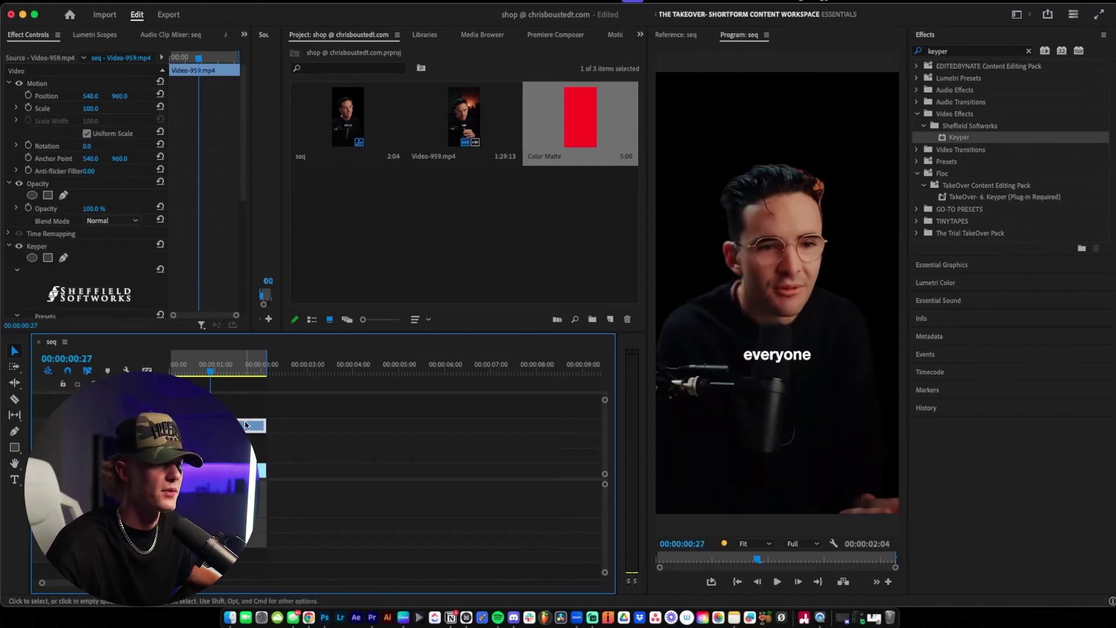
pyautogui.click(58, 247)
pyautogui.press('Delete')
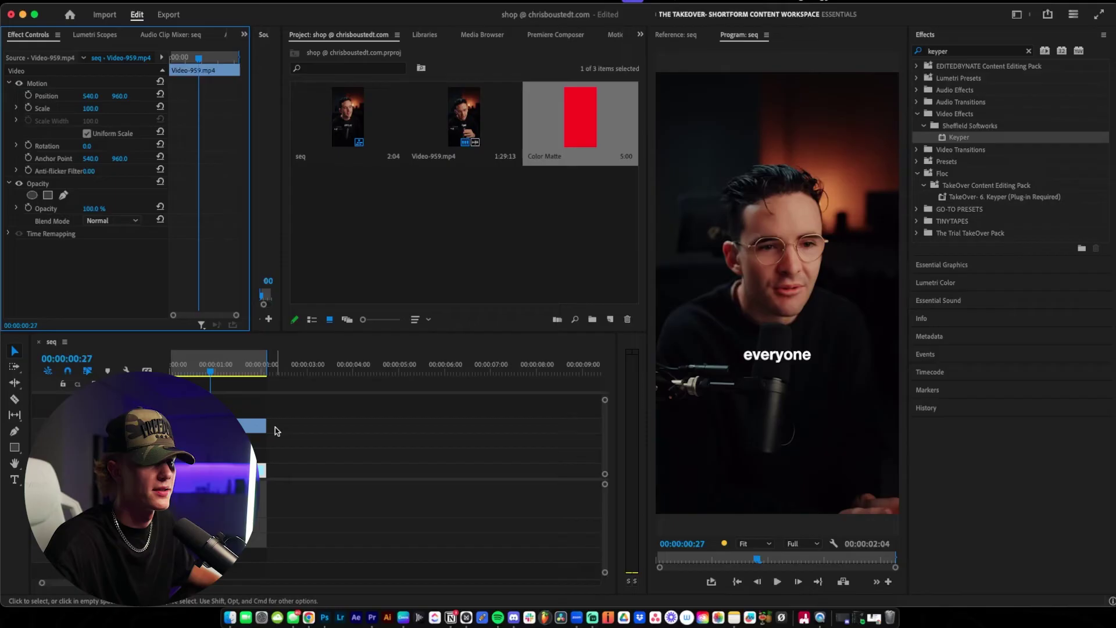
pyautogui.click(275, 432)
pyautogui.click(259, 428)
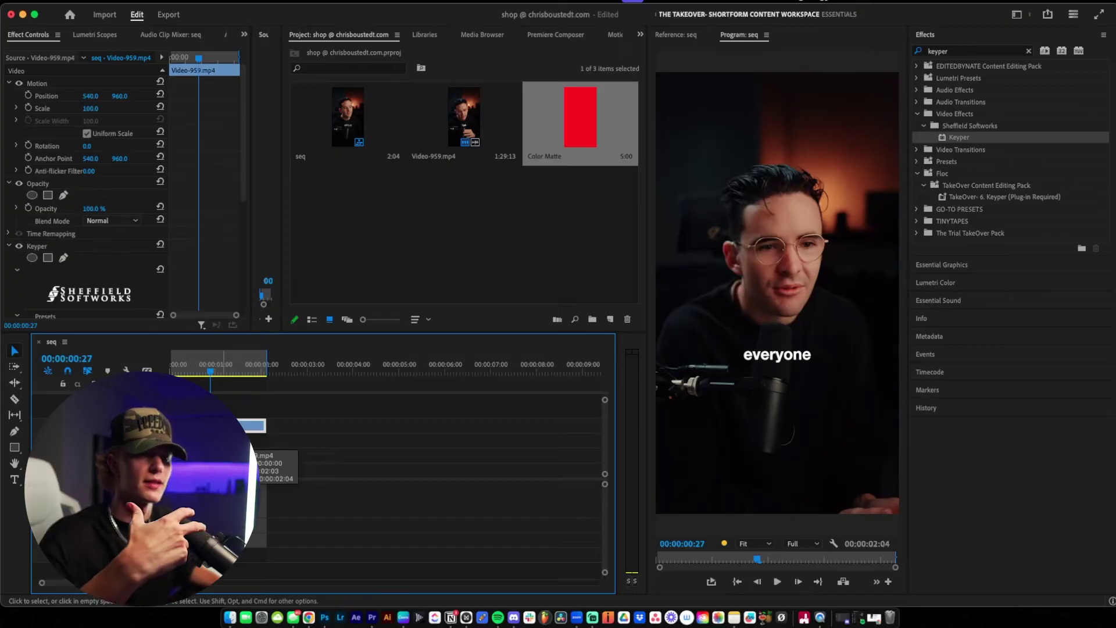
# Step: Add a text layer reading "text" near the man's head and center-align its paragraph
pyautogui.press('t')
pyautogui.click(721, 184)
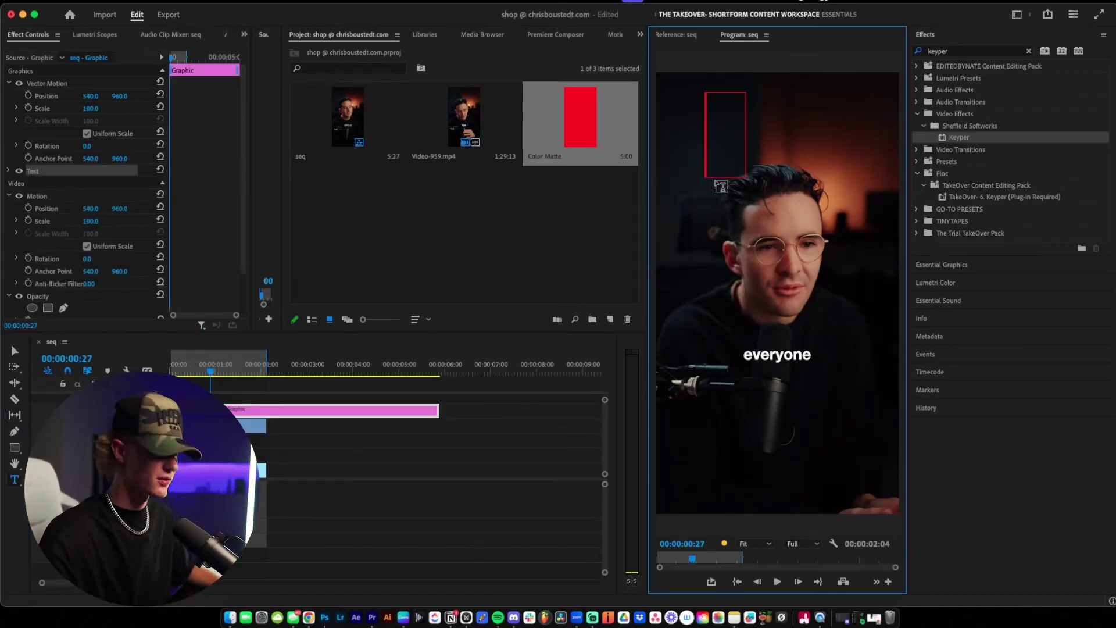
pyautogui.write('text')
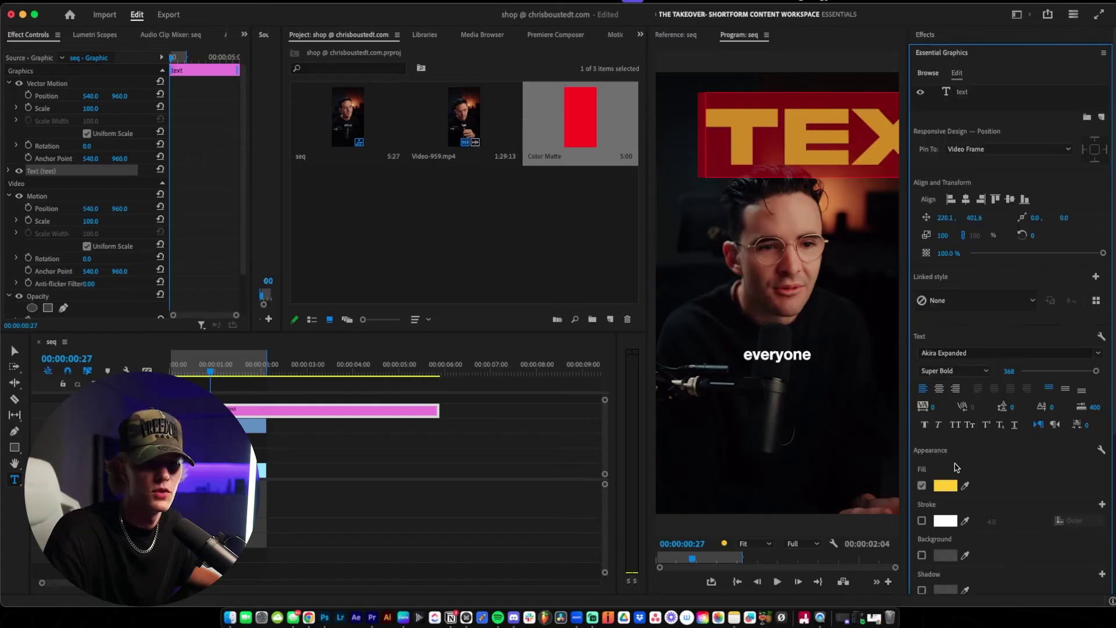
pyautogui.click(940, 388)
# Step: Center the text layer in the frame, reduce its font size to 247, and raise it to the man's hairline
pyautogui.click(967, 199)
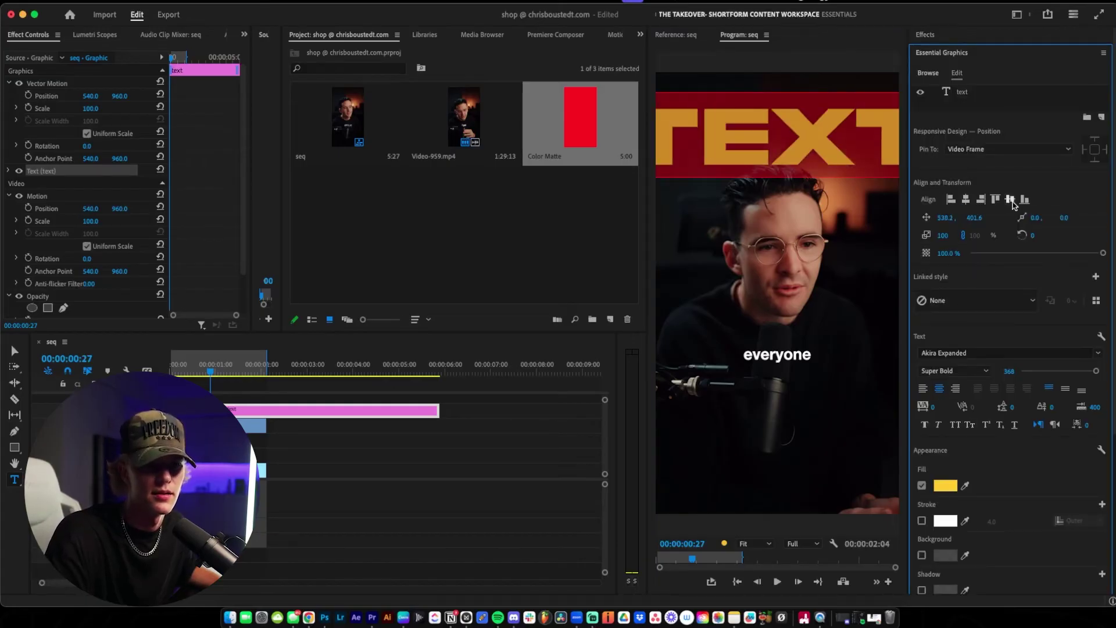
pyautogui.click(1010, 199)
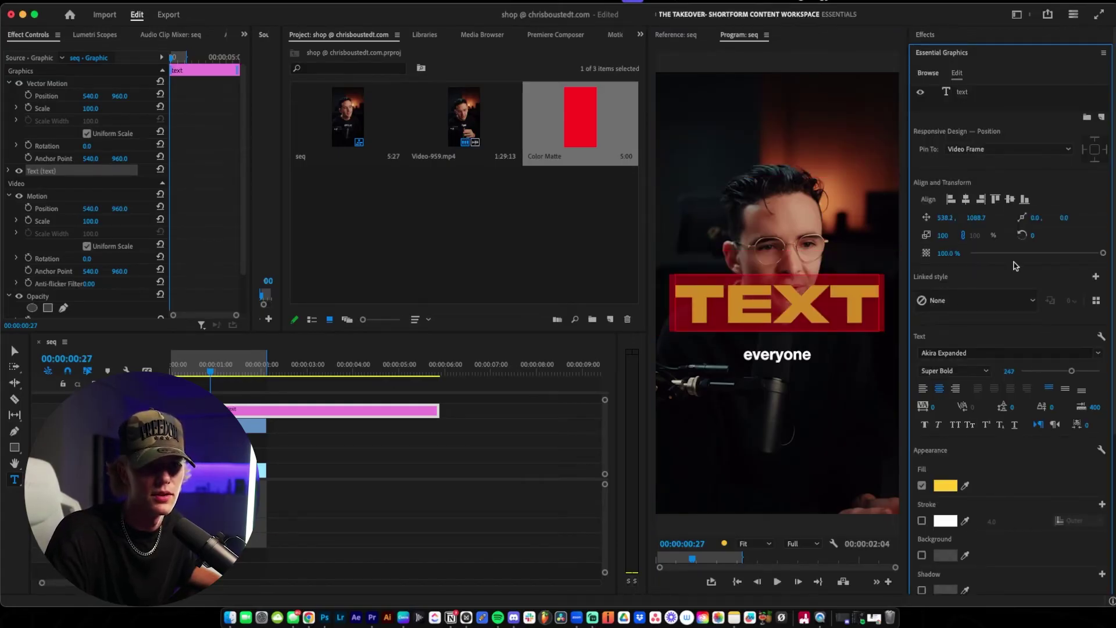
pyautogui.moveTo(977, 218); pyautogui.dragTo(622, 218)
pyautogui.scroll(-1, 994, 484)
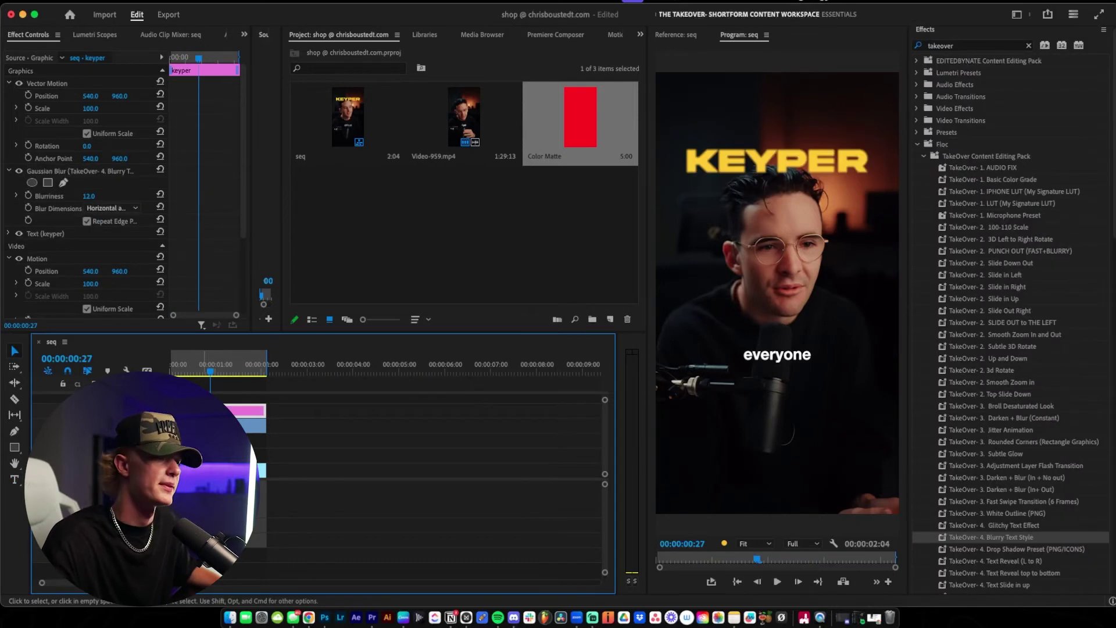
# Step: Move the KEYPER text clip between the two video copies so it sits behind the man's head, and preview it
pyautogui.moveTo(198, 411); pyautogui.dragTo(197, 441)
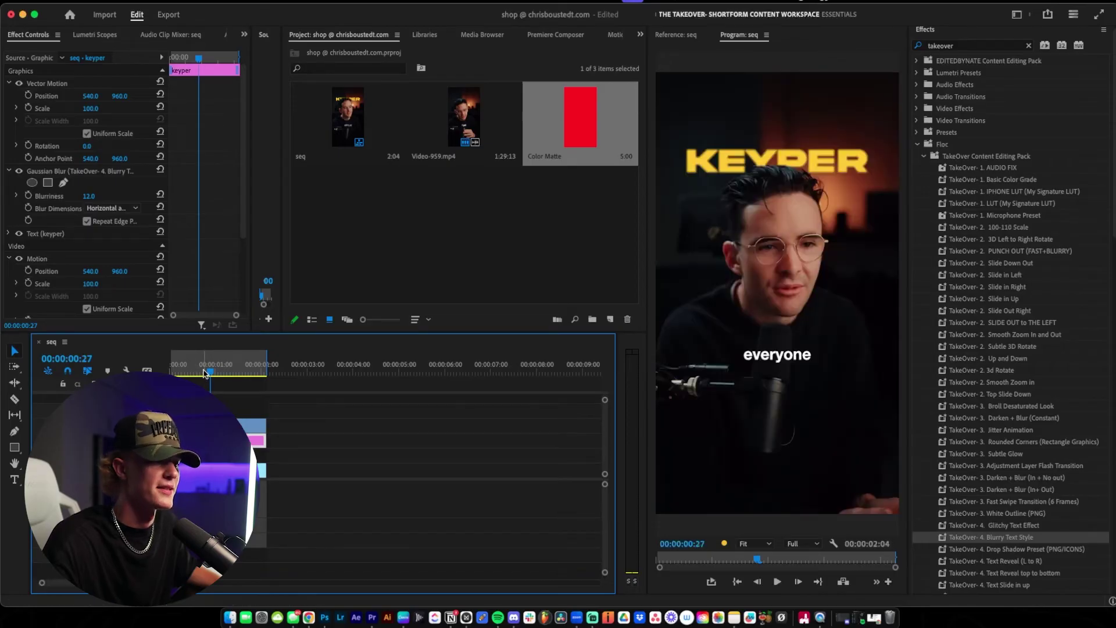
pyautogui.moveTo(210, 373); pyautogui.dragTo(151, 369)
pyautogui.press('space')
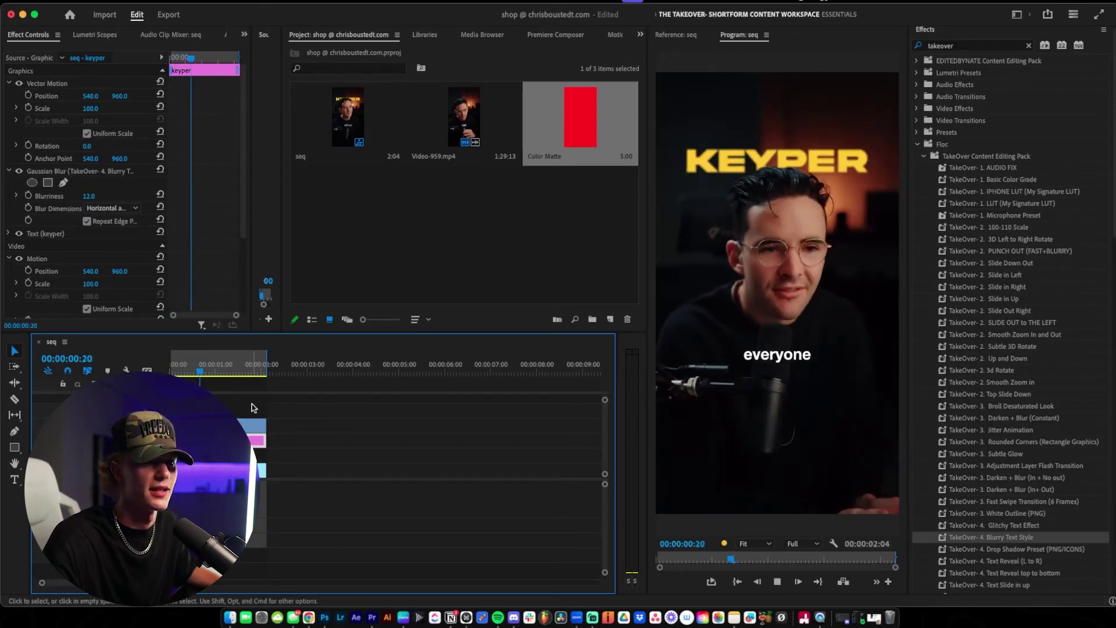
pyautogui.click(202, 365)
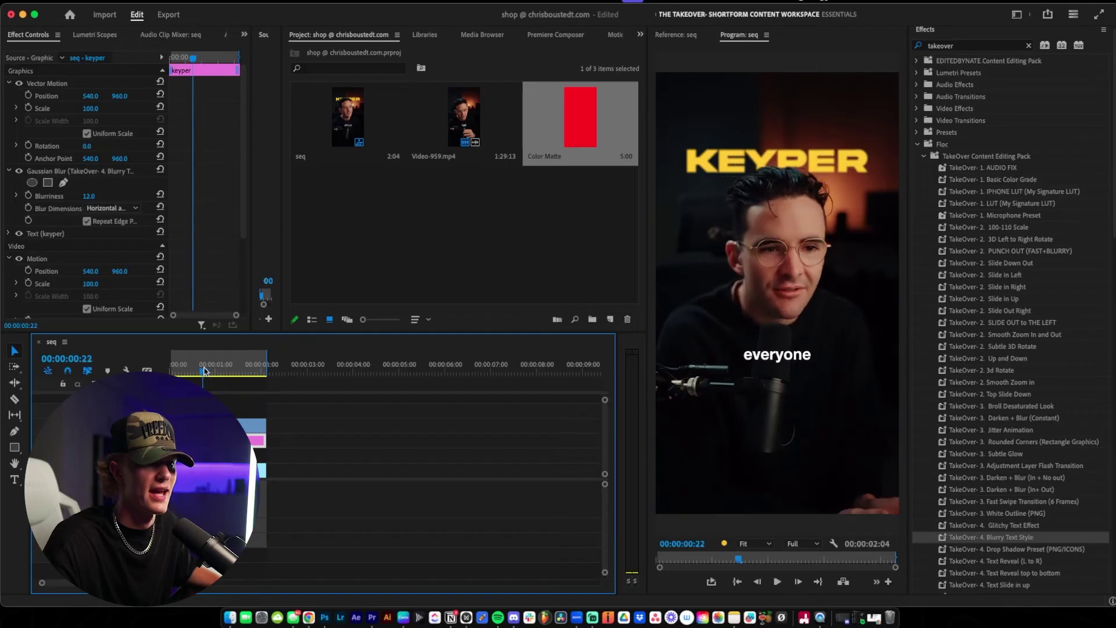
# Step: Import the Adobe Premiere Pro icon image, place it on the track beneath the text, and trim it to the sequence's end
pyautogui.click(941, 34)
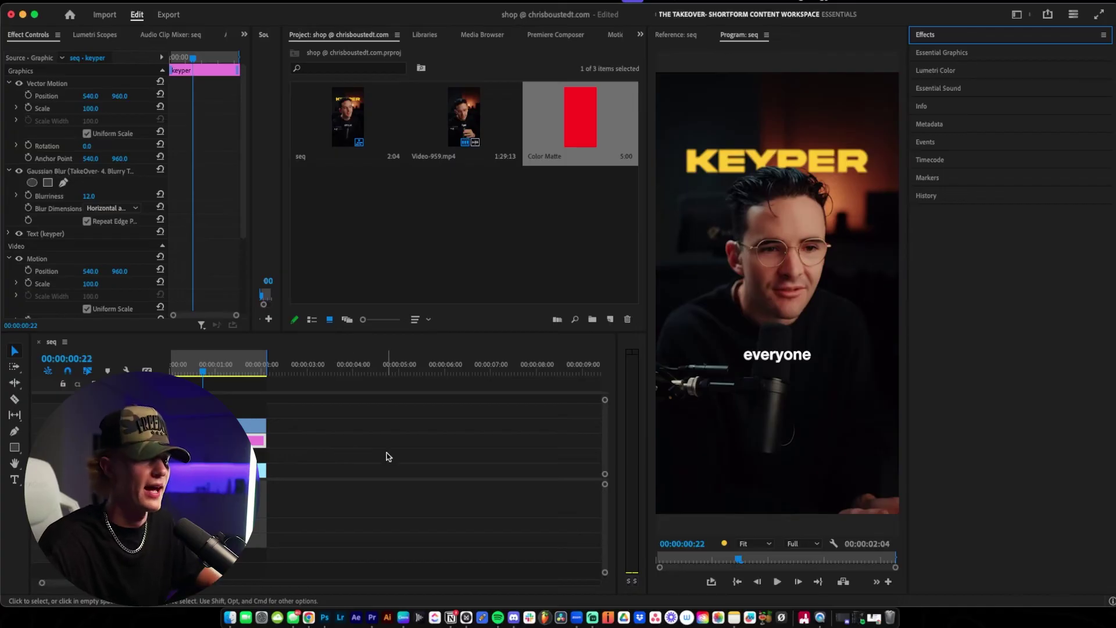
pyautogui.press('super+i')
pyautogui.click(899, 62)
pyautogui.moveTo(348, 202); pyautogui.dragTo(171, 456)
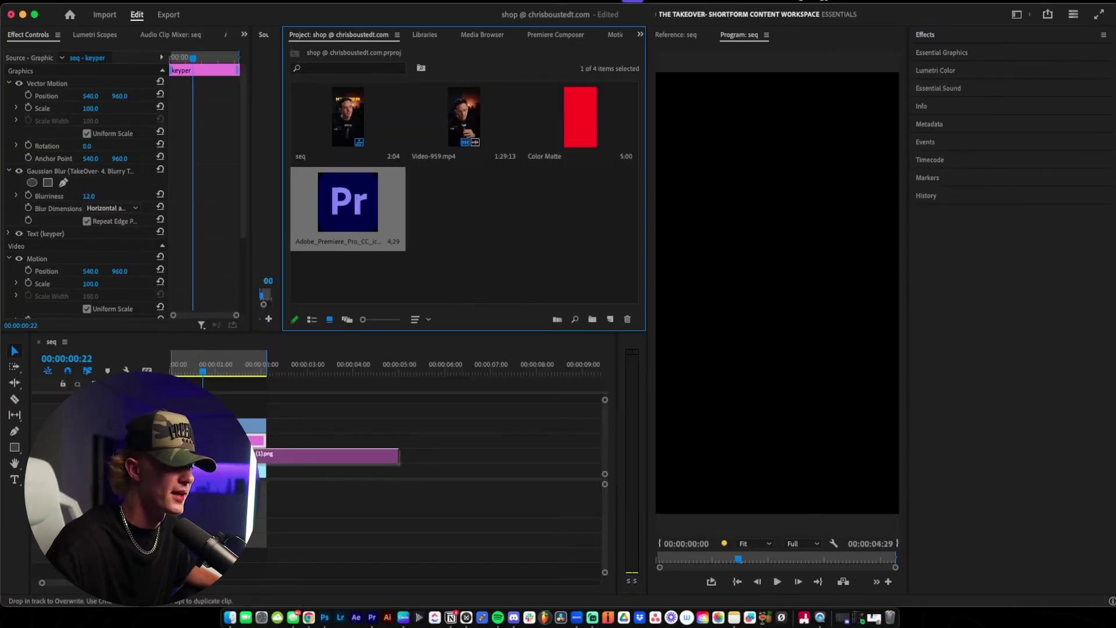
pyautogui.moveTo(399, 456); pyautogui.dragTo(267, 456)
pyautogui.click(244, 456)
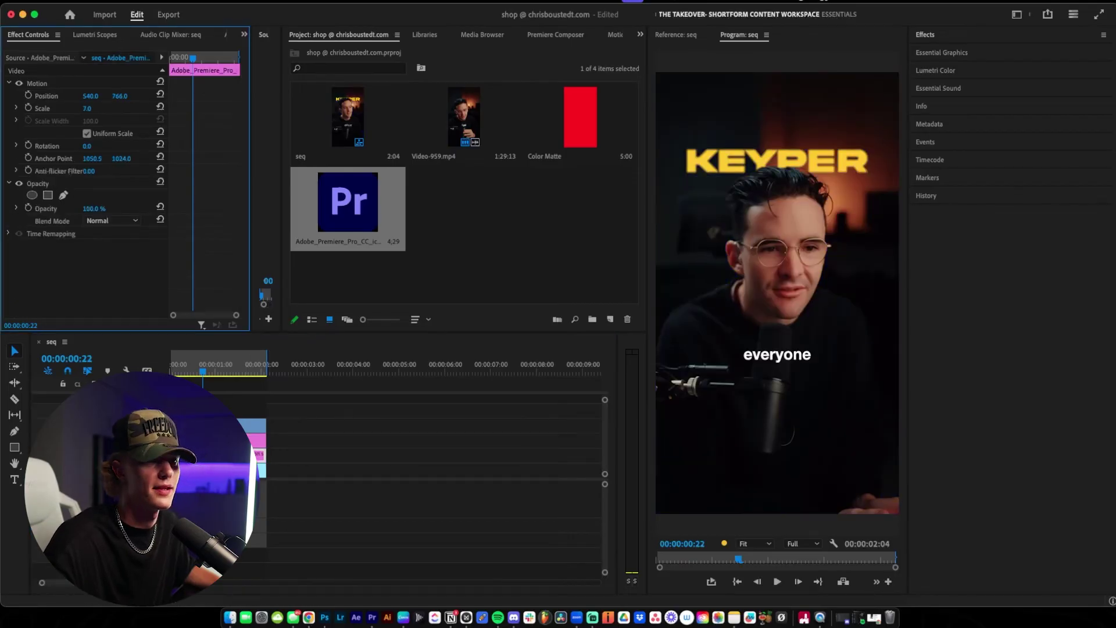
# Step: Set the Premiere Pro icon's horizontal position to 233, scale to 12 and rotation to -6° so it peeks out behind the man
pyautogui.moveTo(94, 97); pyautogui.dragTo(309, 97)
pyautogui.moveTo(88, 108); pyautogui.dragTo(0, 96)
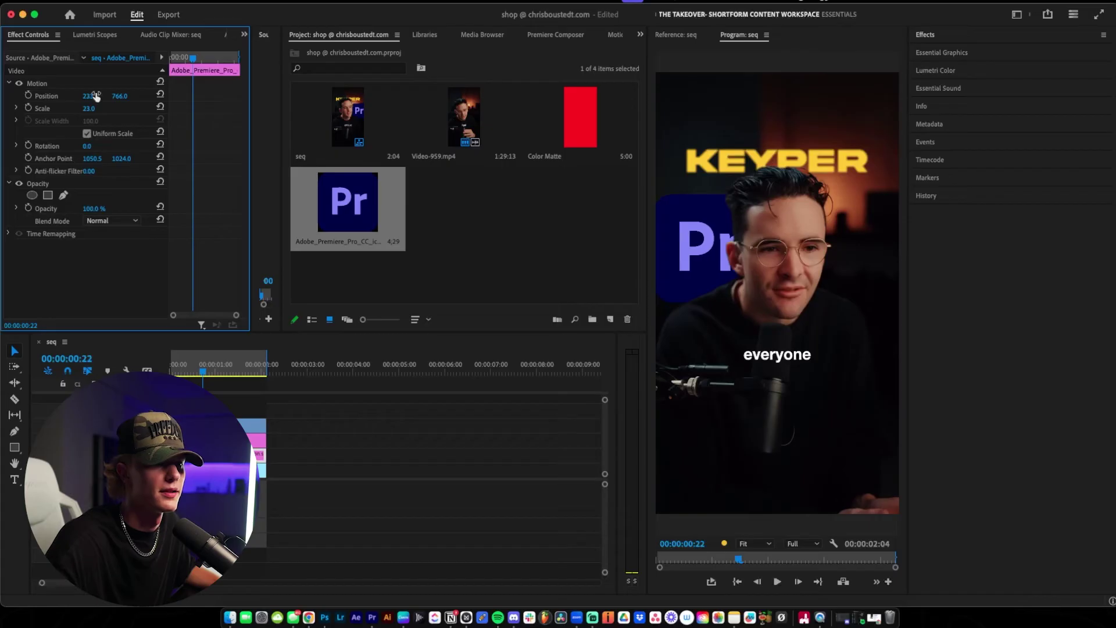
pyautogui.moveTo(87, 146); pyautogui.dragTo(77, 146)
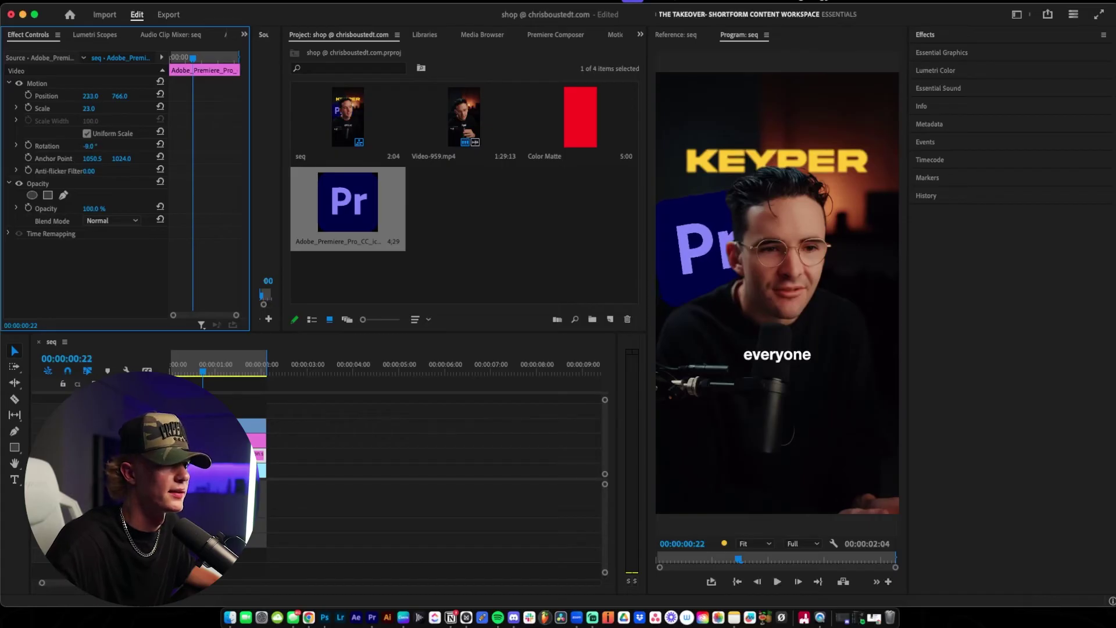
pyautogui.moveTo(87, 108); pyautogui.dragTo(71, 108)
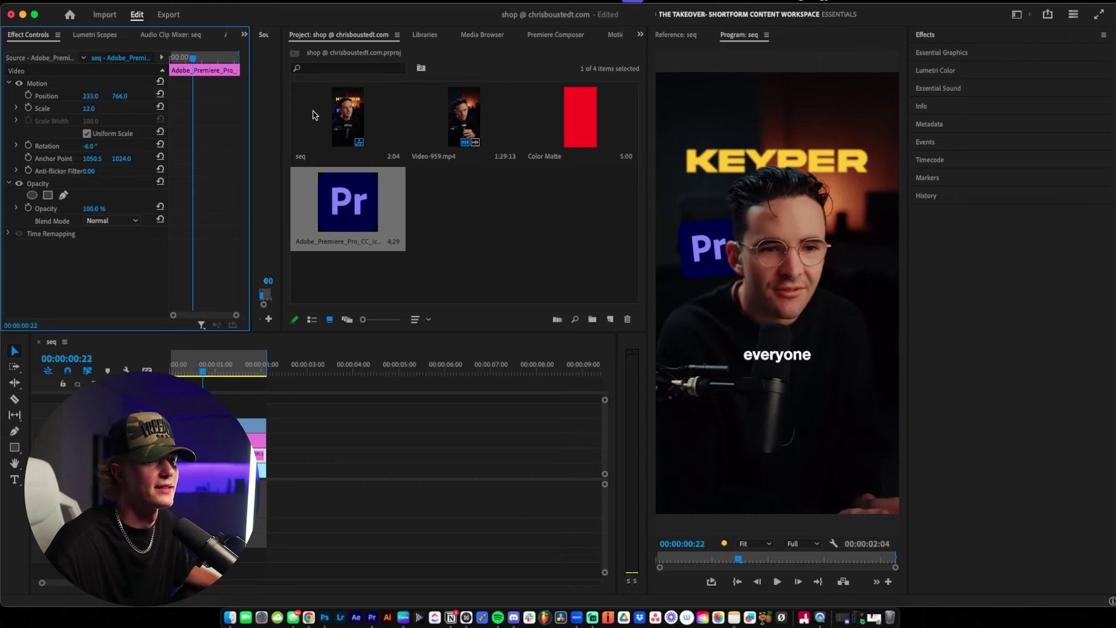
# Step: Search the effects for "transform"
pyautogui.click(932, 36)
pyautogui.click(973, 52)
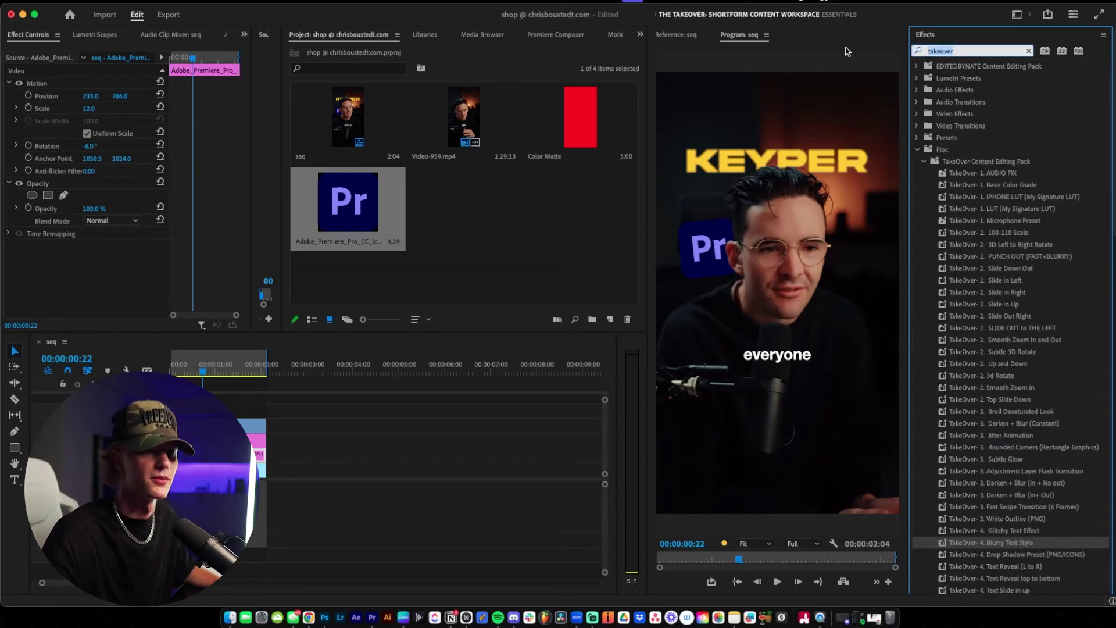
pyautogui.write('transfor')
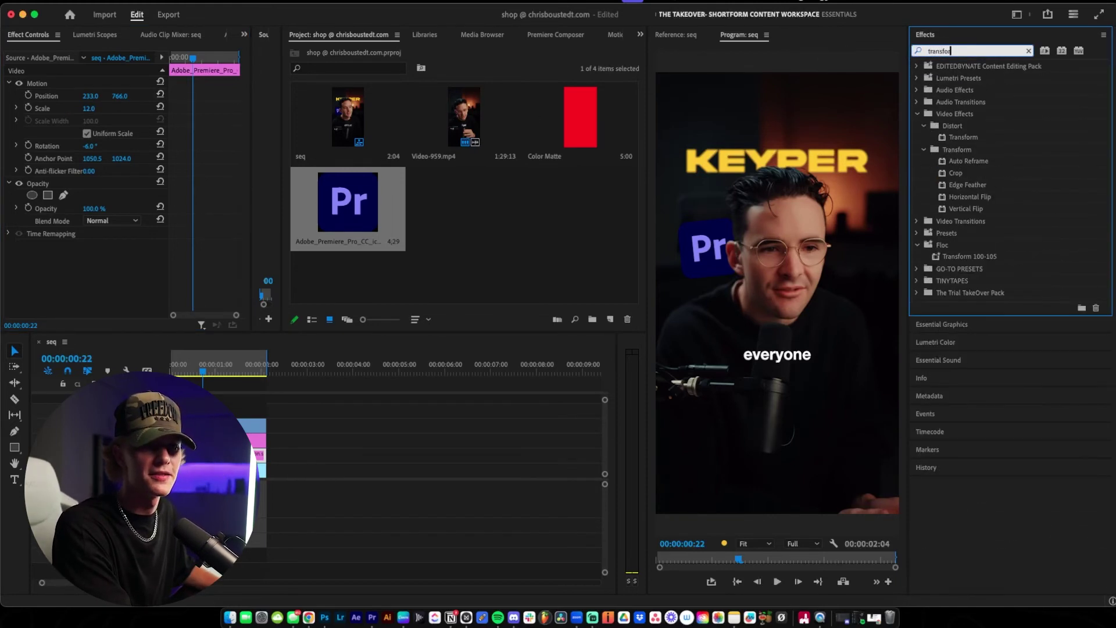
pyautogui.write('m')
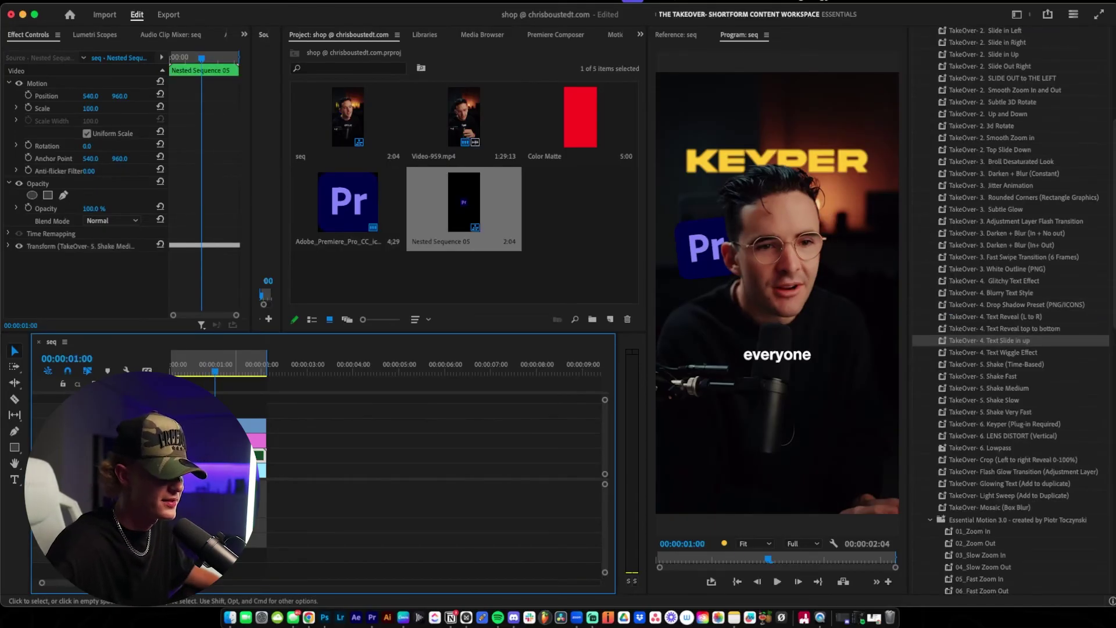
# Step: Render the sequence's effects and play the composite from the start
pyautogui.press('super+shift+a')
pyautogui.moveTo(216, 370); pyautogui.dragTo(171, 371)
pyautogui.press('space')
pyautogui.press('Home')
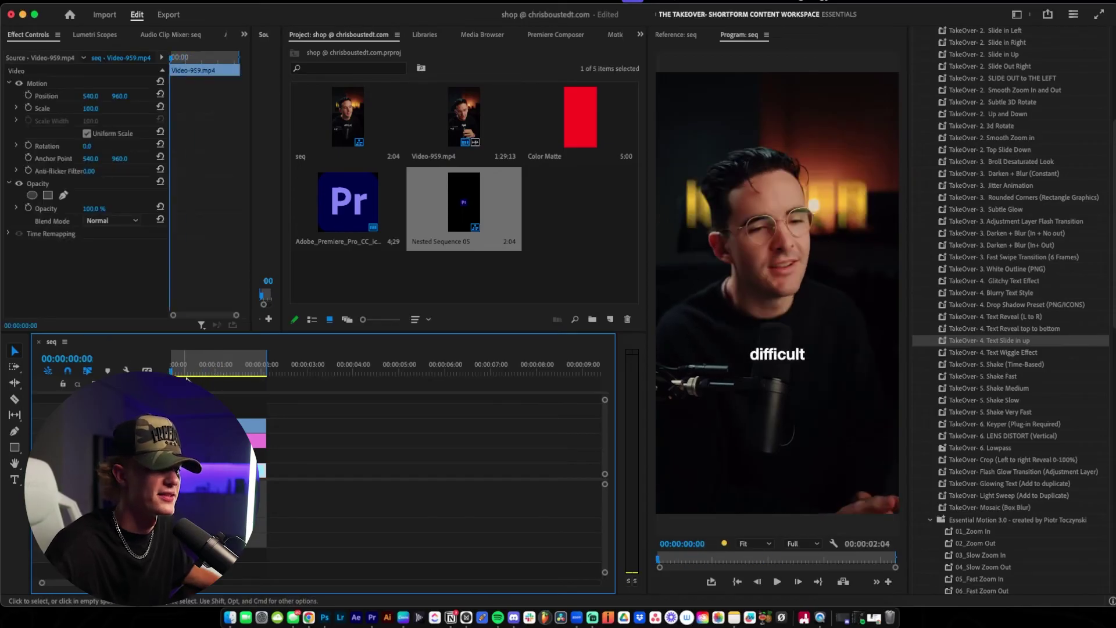
pyautogui.press('space')
pyautogui.click(198, 373)
pyautogui.press('Return')
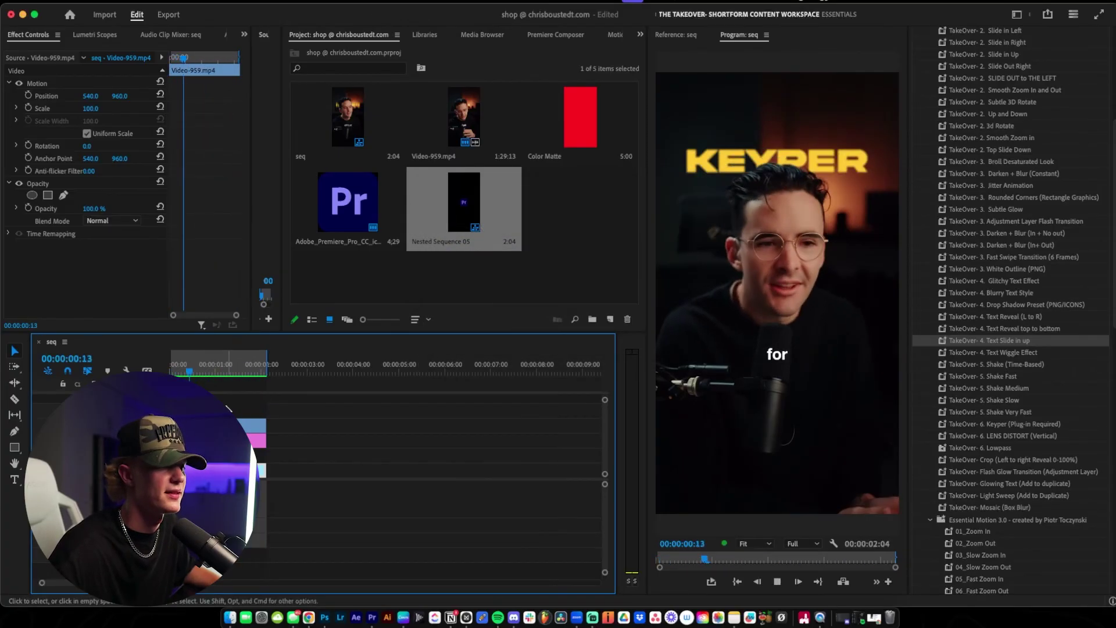
pyautogui.press('space')
# Step: Create a 1080 × 1920, 30 fps adjustment layer and place it on the track above all other clips
pyautogui.click(610, 319)
pyautogui.click(640, 374)
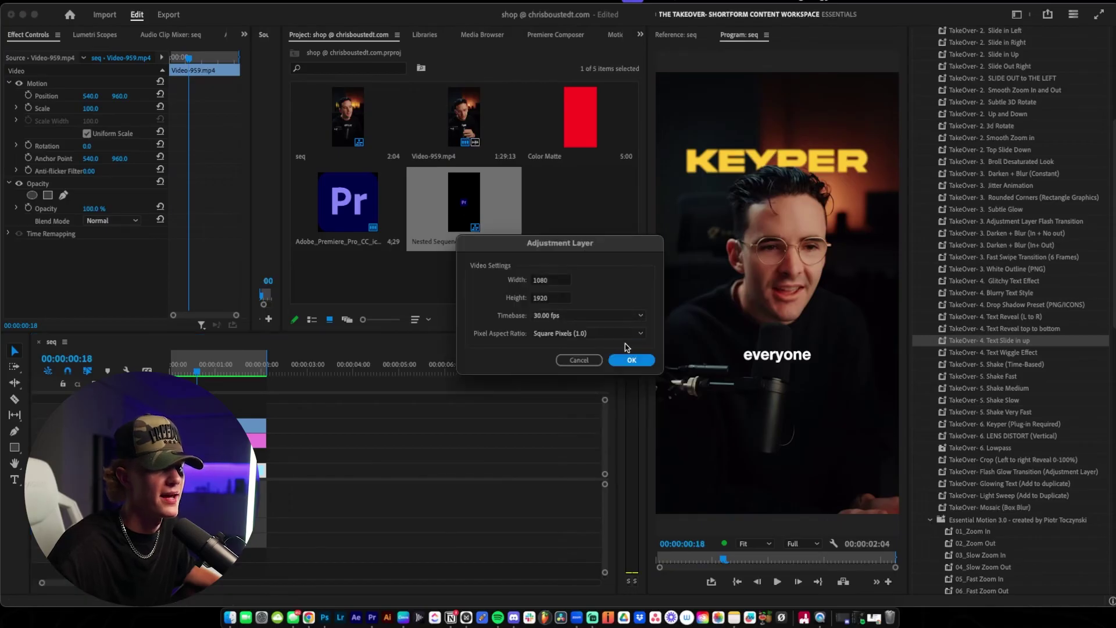
pyautogui.click(635, 356)
pyautogui.moveTo(581, 204); pyautogui.dragTo(231, 411)
# Step: Cut the adjustment layer at the end of the video clips and delete the excess part
pyautogui.press('c')
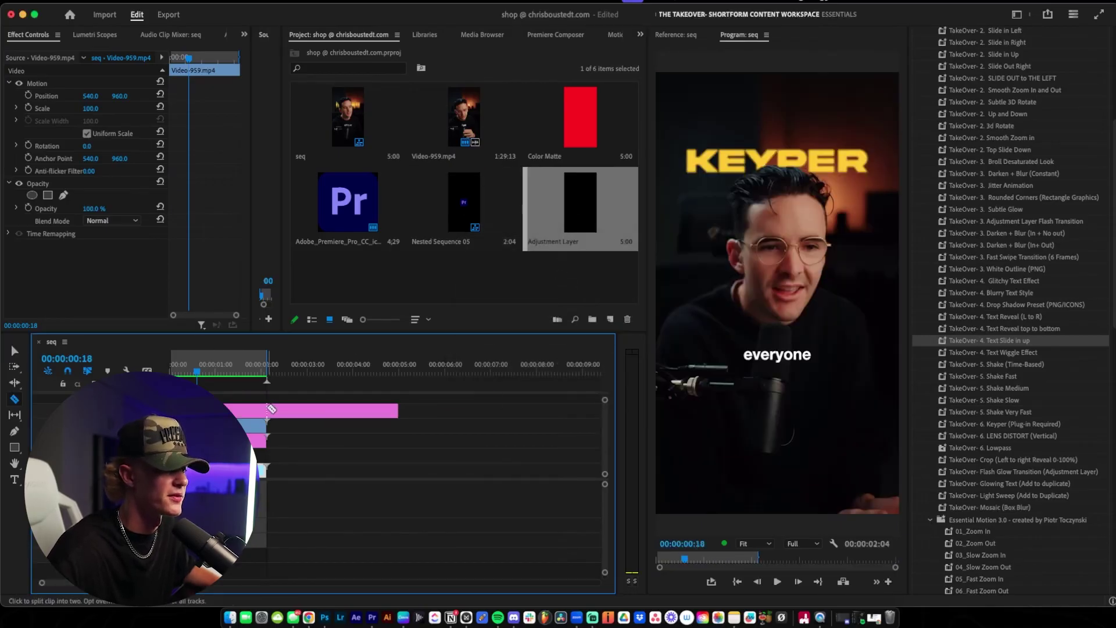
pyautogui.click(268, 410)
pyautogui.press('v')
pyautogui.click(304, 411)
pyautogui.press('Delete')
# Step: Apply the "TakeOver- 2. Smooth Zoom in" preset to the adjustment layer and play the sequence from the start
pyautogui.moveTo(1112, 284); pyautogui.dragTo(1111, 213)
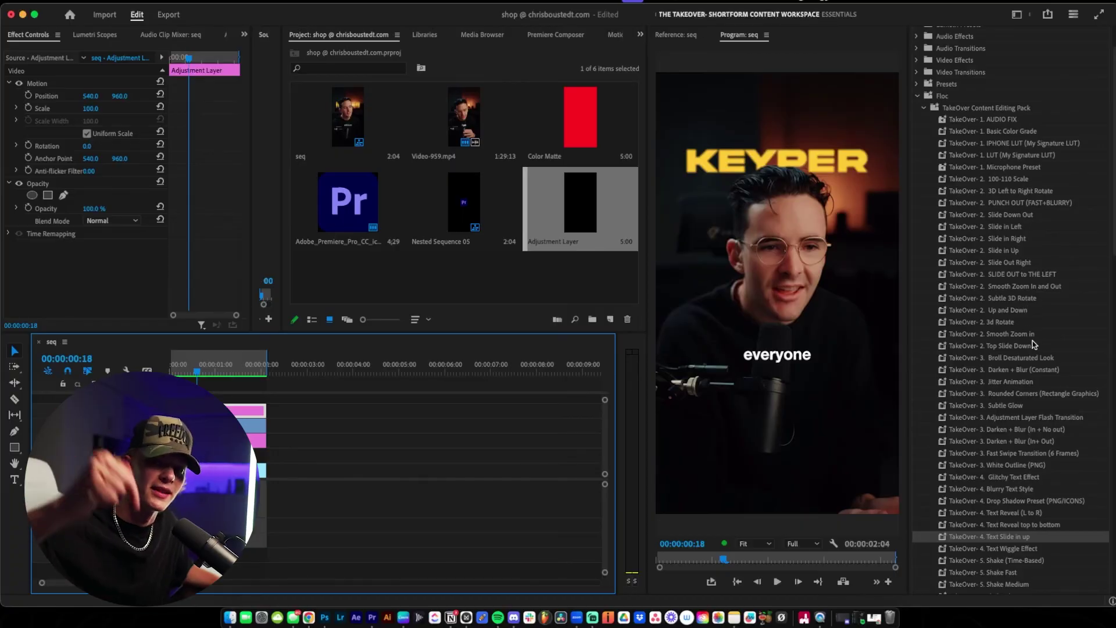
pyautogui.scroll(-2, 1034, 345)
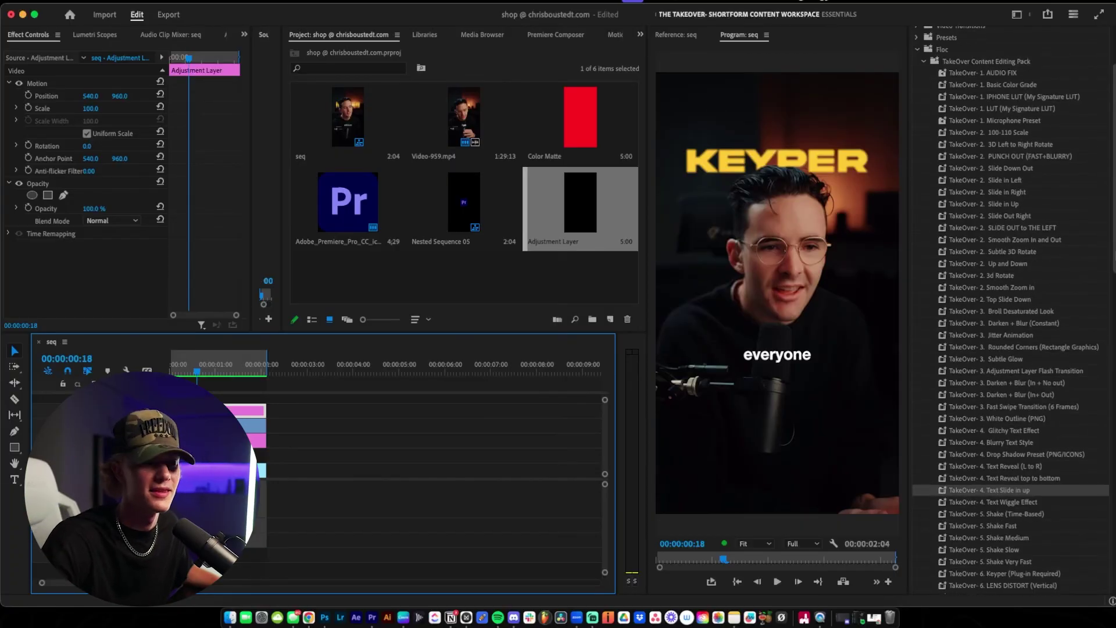
pyautogui.scroll(-1, 1011, 320)
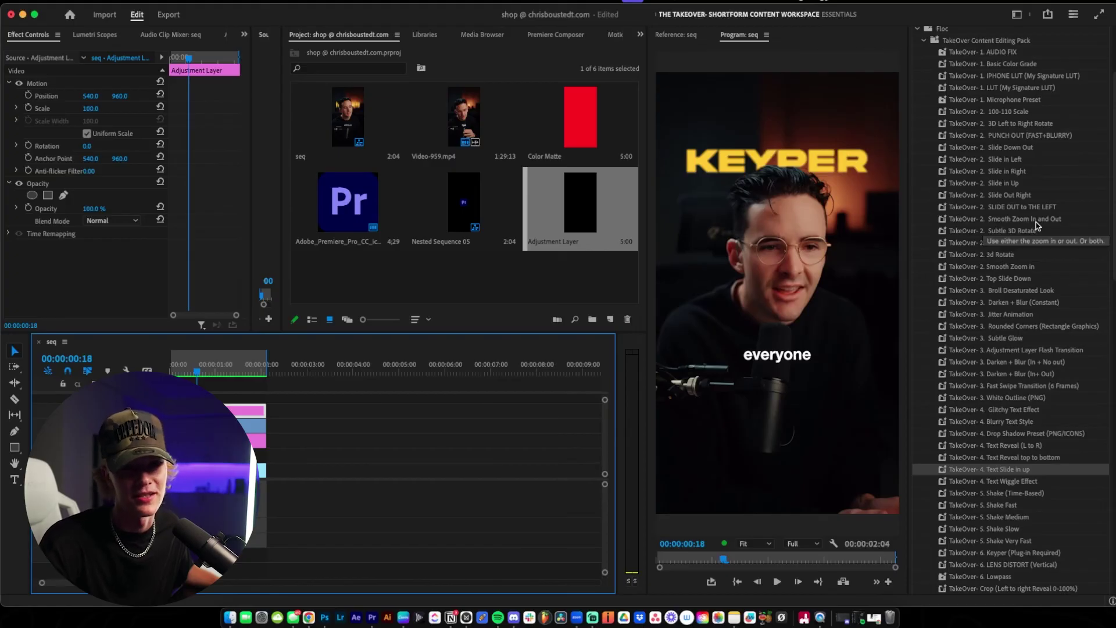
pyautogui.doubleClick(1025, 268)
pyautogui.moveTo(197, 372); pyautogui.dragTo(172, 372)
pyautogui.press('space')
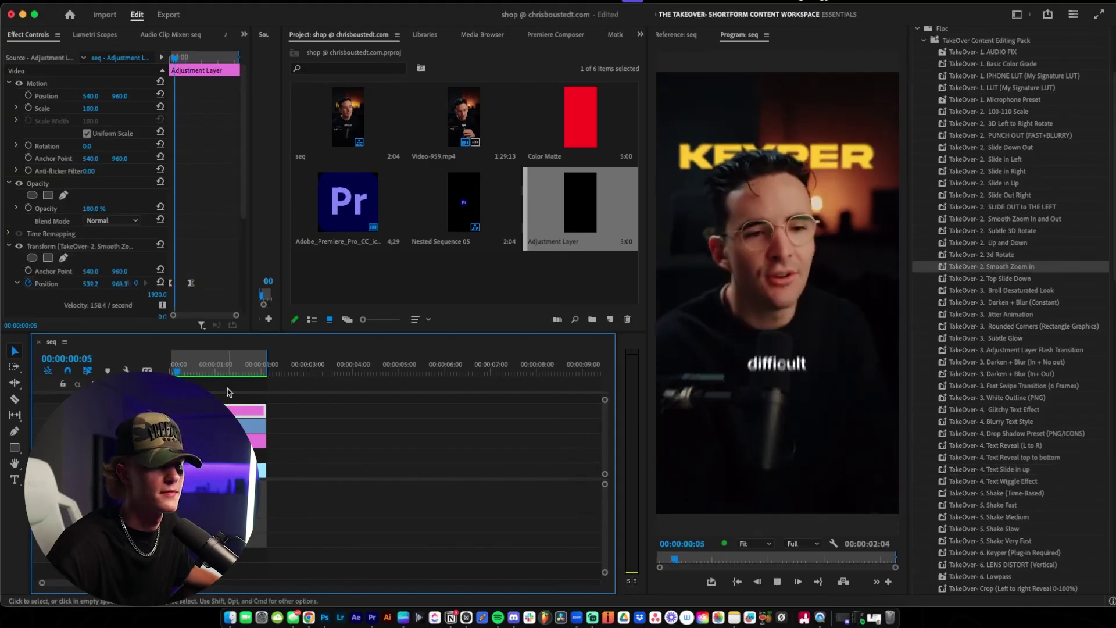
pyautogui.press('space')
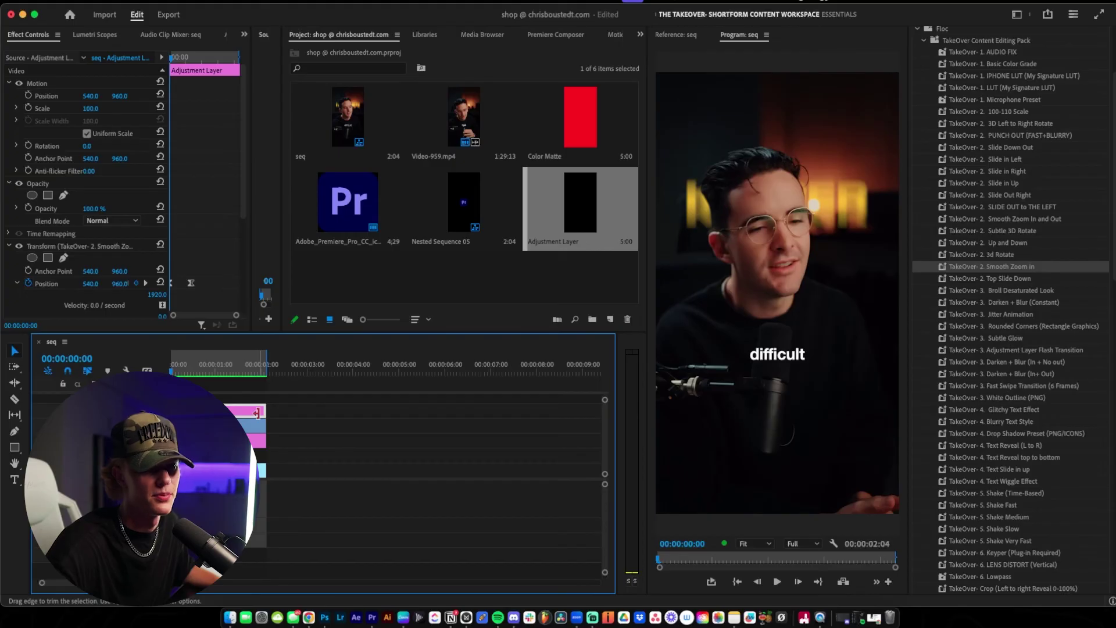
pyautogui.press('space')
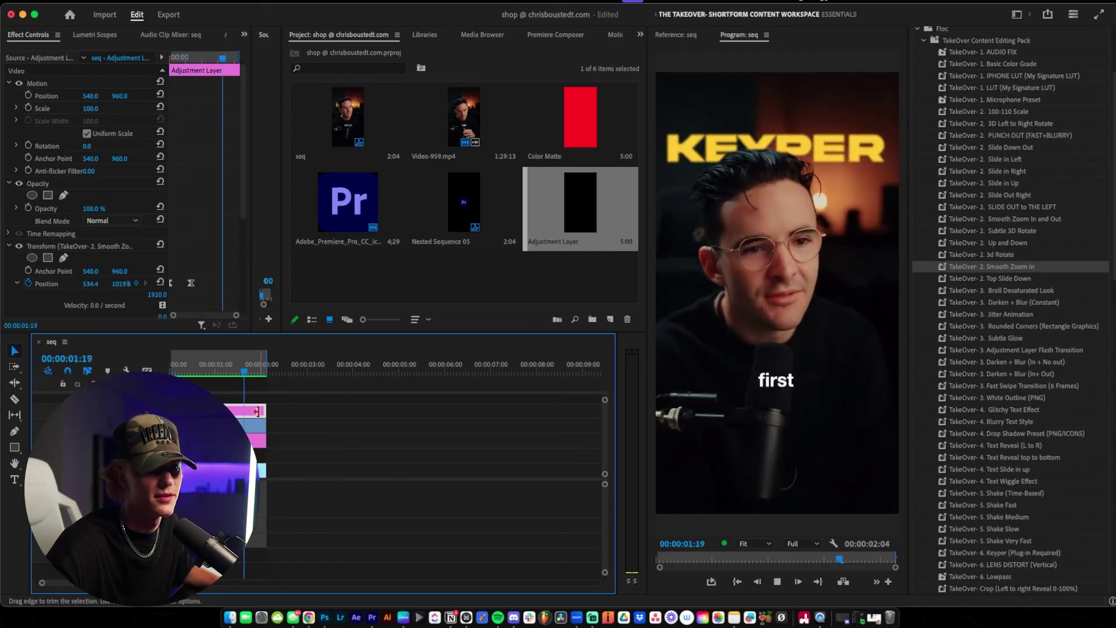